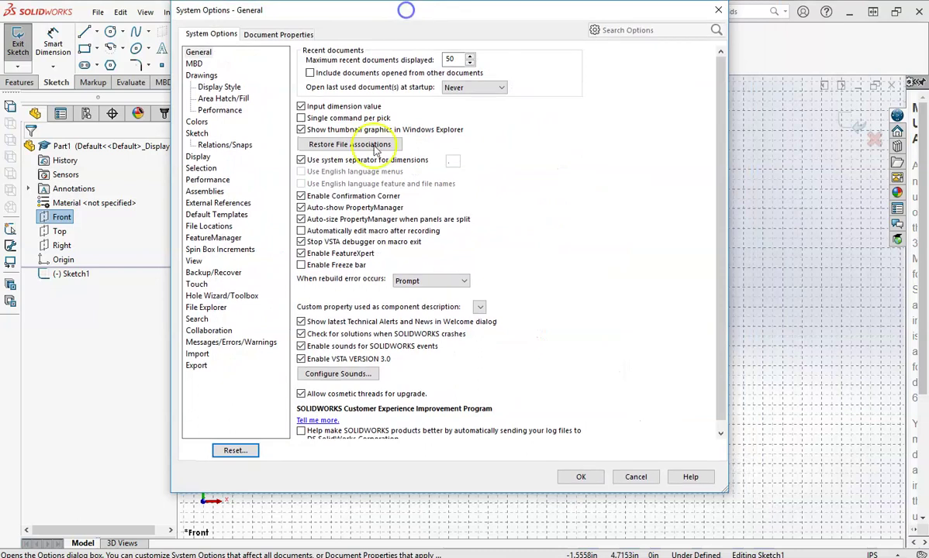
# Step: Check in the sketch options that on-screen numeric input and dimension creation only on an entered value are enabled
pyautogui.click(199, 135)
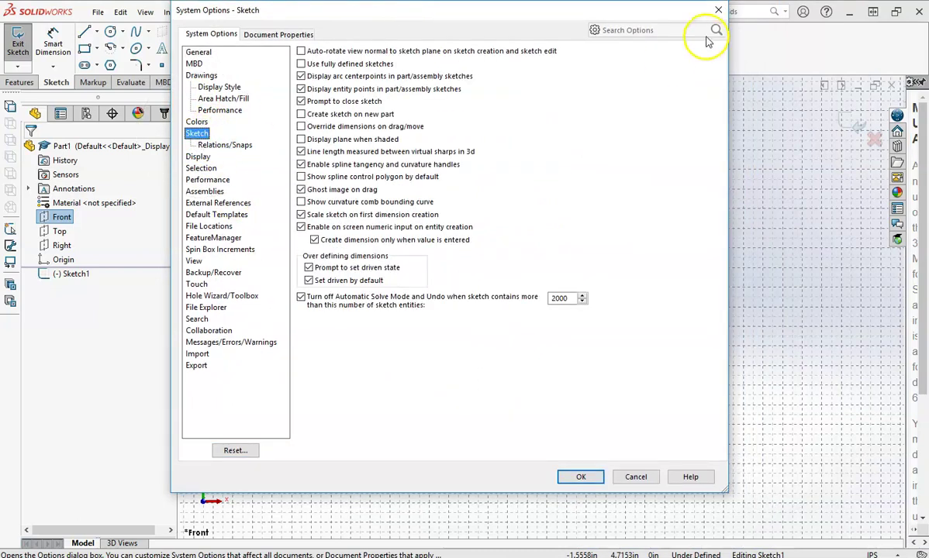
pyautogui.click(718, 9)
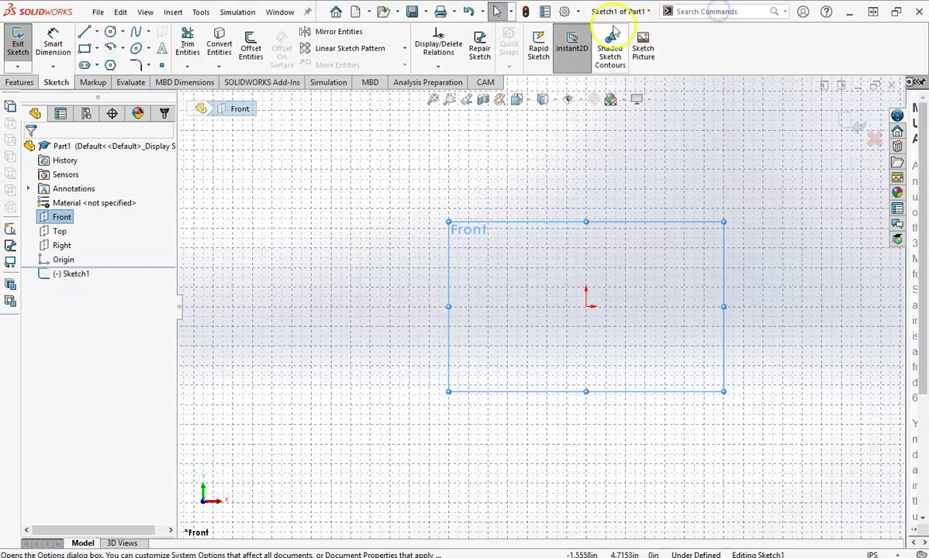
pyautogui.click(566, 14)
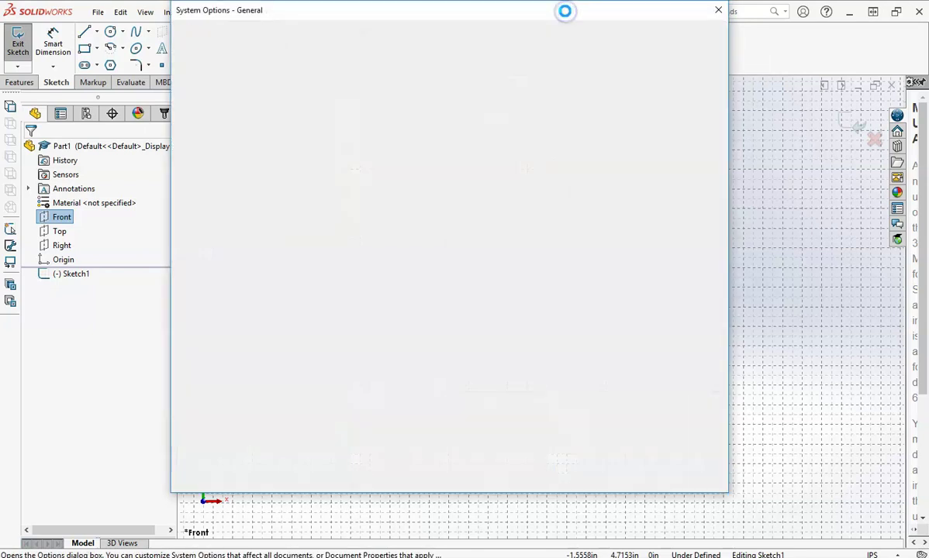
pyautogui.click(200, 134)
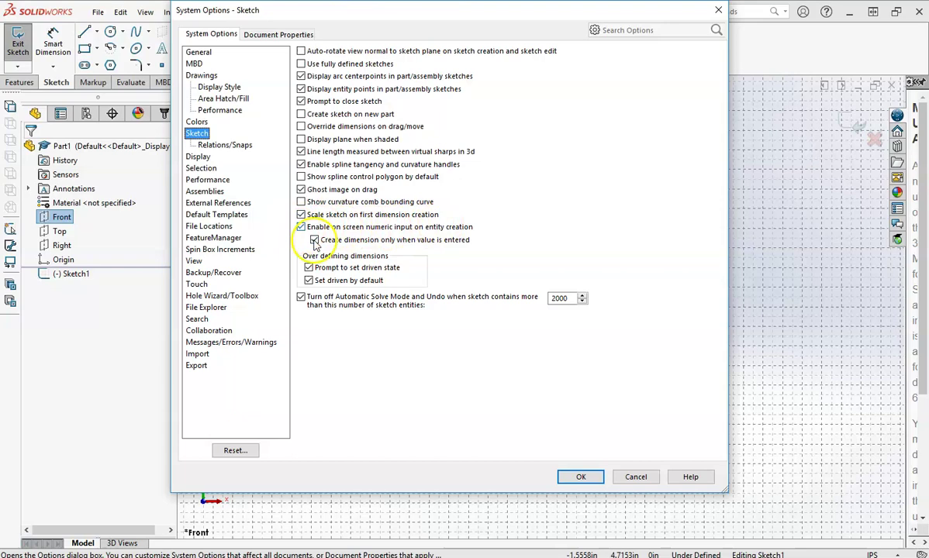
pyautogui.click(583, 479)
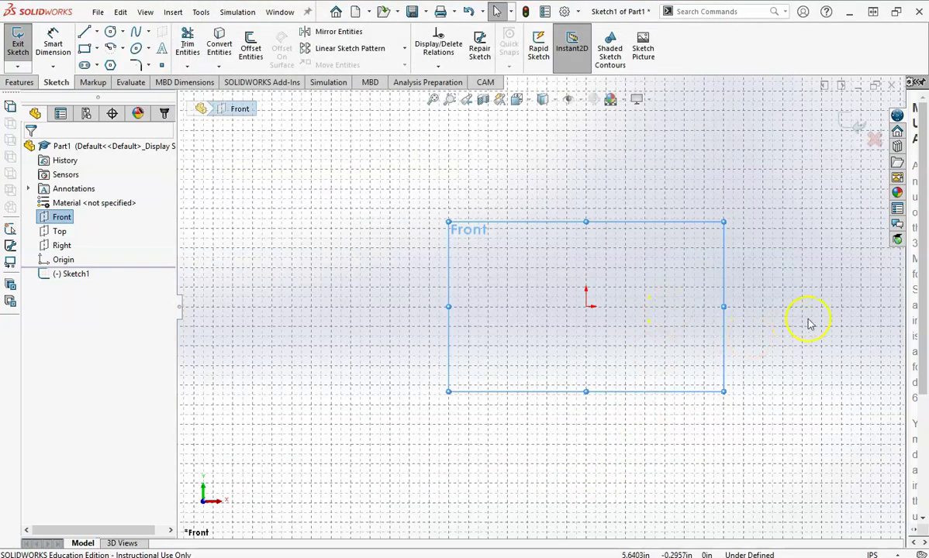
# Step: Sketch a 4 in vertical line up from the origin and a 22.75 in horizontal line to the right from its upper end
pyautogui.scroll(-3, 807, 324)
pyautogui.scroll(3, 725, 329)
pyautogui.scroll(-3, 714, 318)
pyautogui.scroll(1, 535, 302)
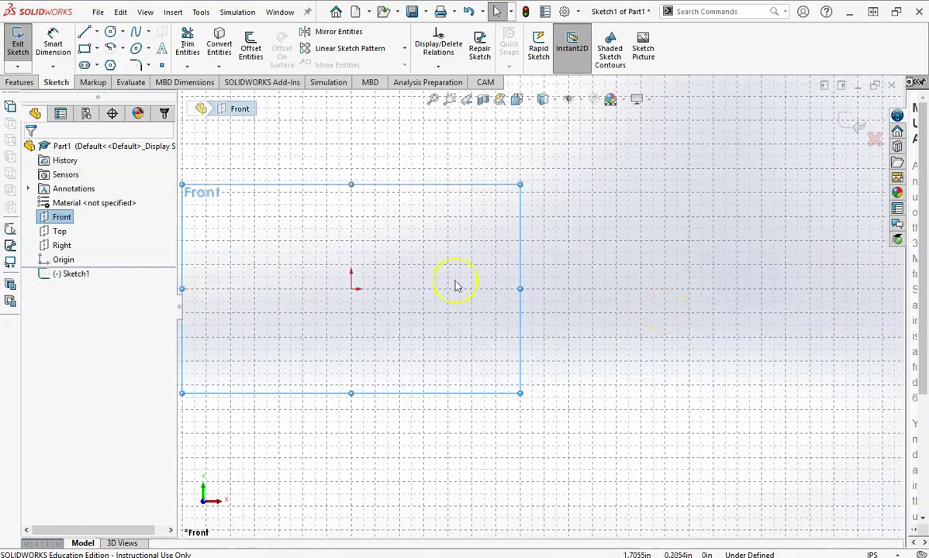
pyautogui.click(83, 34)
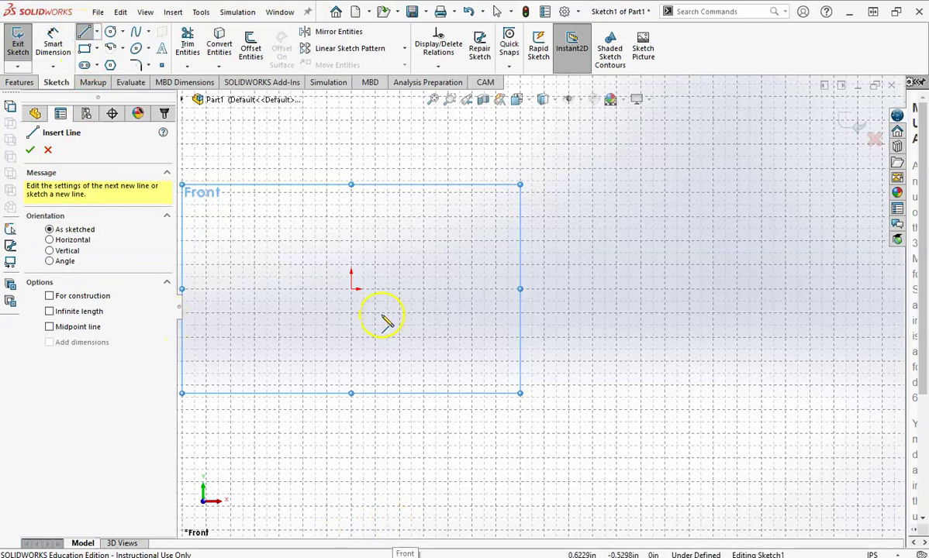
pyautogui.click(351, 287)
pyautogui.moveTo(351, 269); pyautogui.dragTo(351, 195)
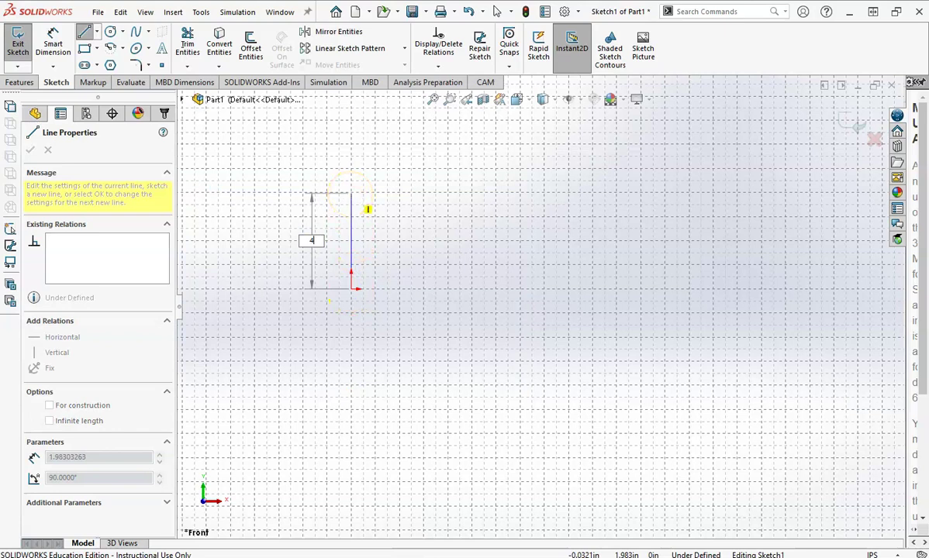
pyautogui.press('Return')
pyautogui.scroll(4, 381, 180)
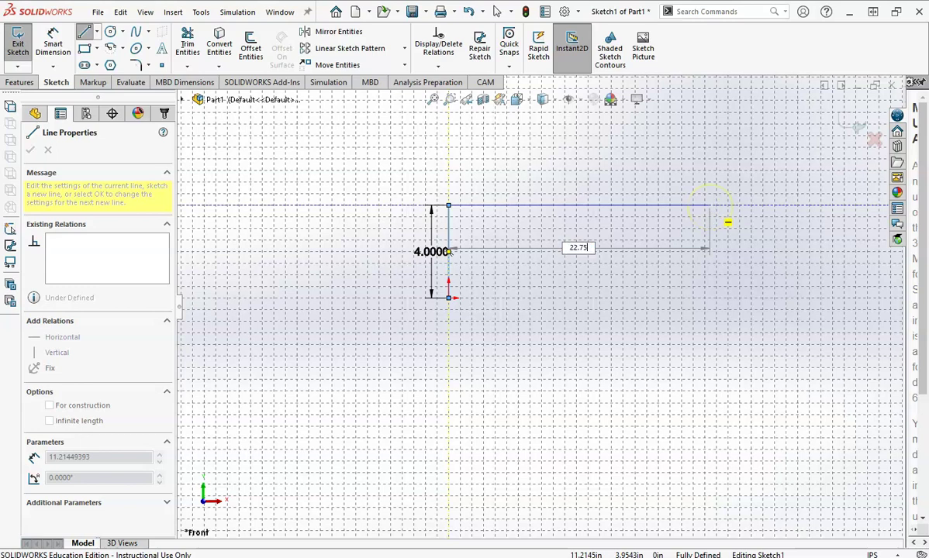
pyautogui.press('Return')
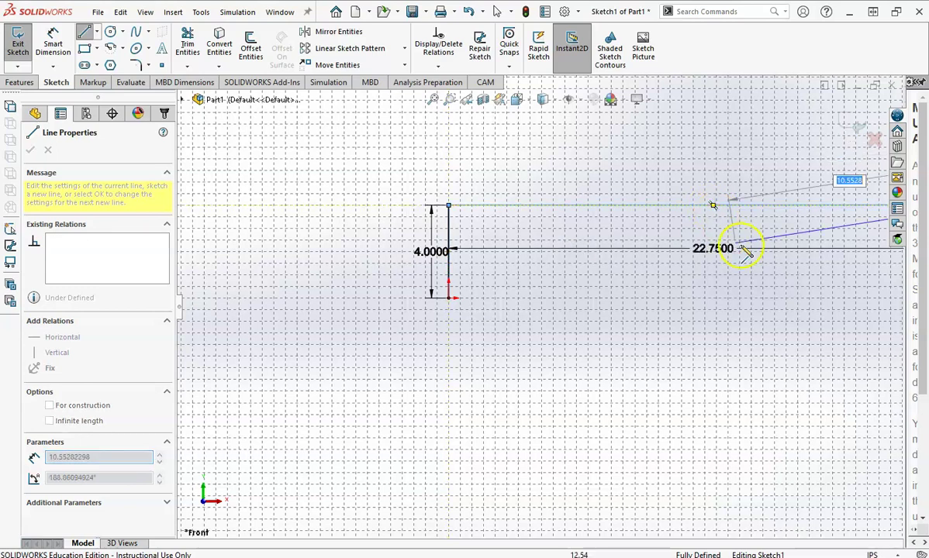
# Step: Add a 2 in vertical line down from the right end of the 22.75 in line and end the line chain
pyautogui.scroll(3, 778, 249)
pyautogui.scroll(-2, 733, 264)
pyautogui.scroll(2, 698, 287)
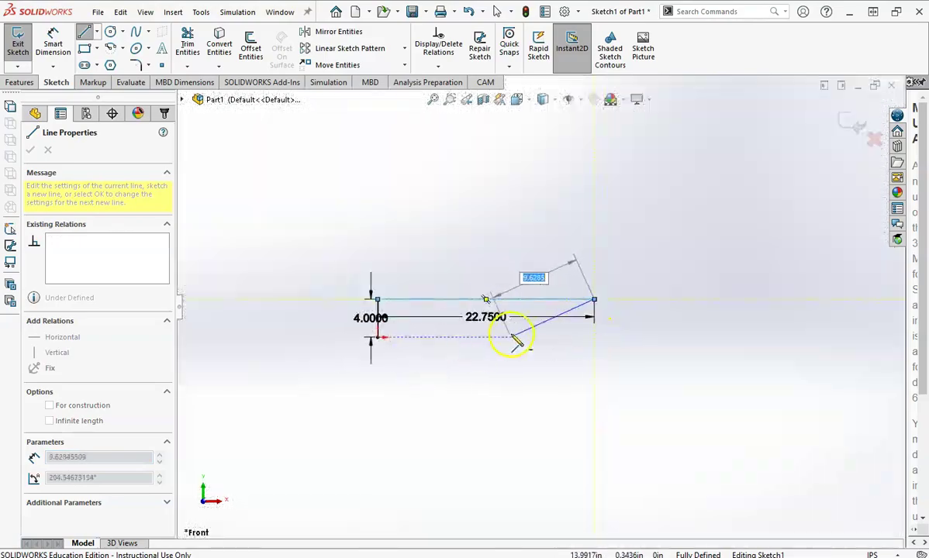
pyautogui.scroll(-4, 535, 310)
pyautogui.scroll(4, 481, 299)
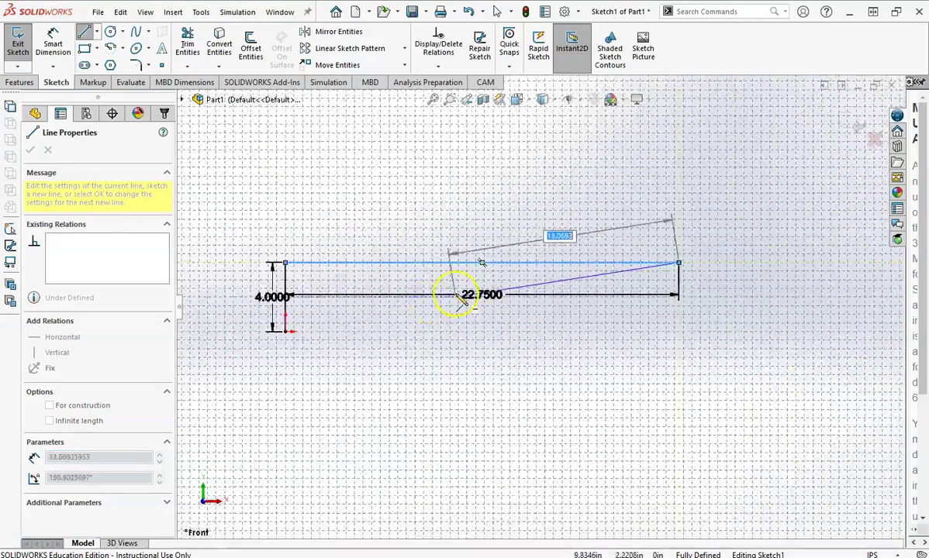
pyautogui.write('2')
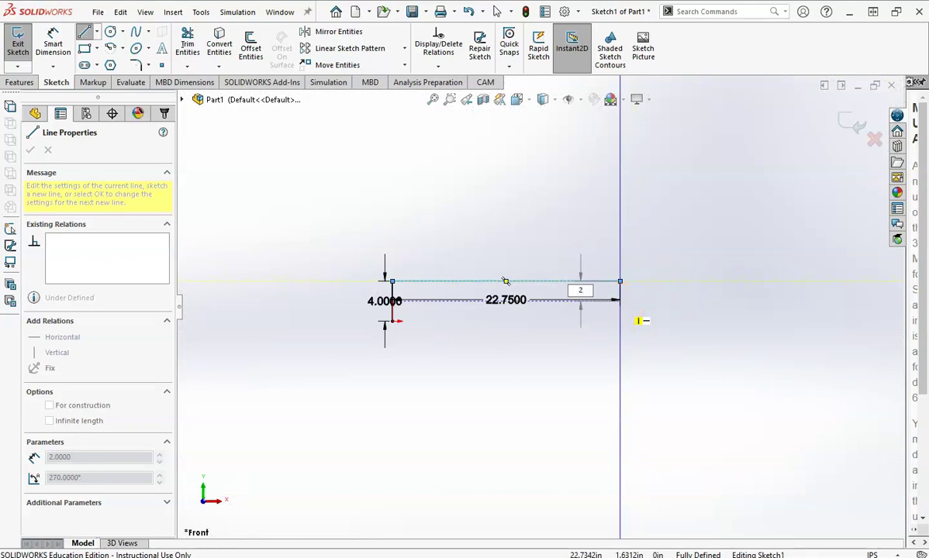
pyautogui.press('Return')
pyautogui.press('Escape')
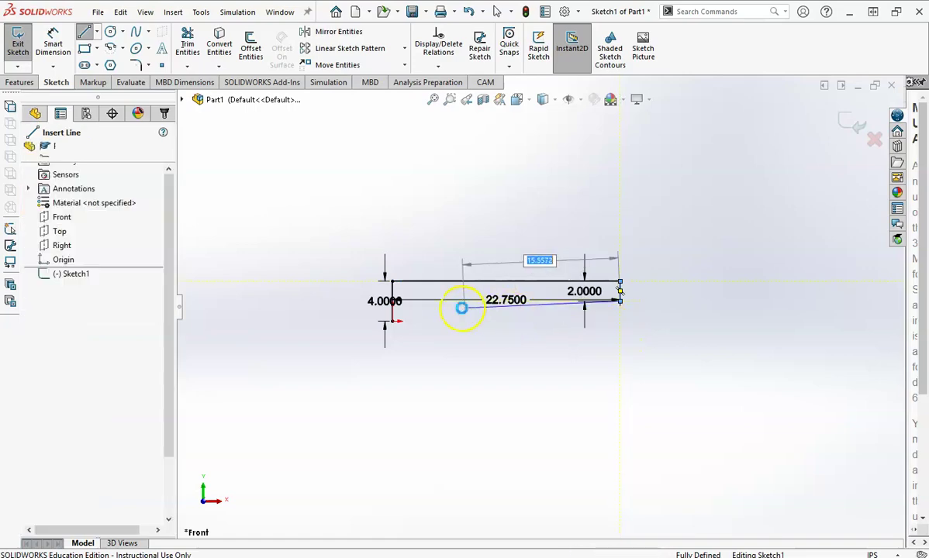
pyautogui.press('Escape')
# Step: Move the 22.75 in dimension above the profile's top edge
pyautogui.hotkey('ctrl', 'Up')
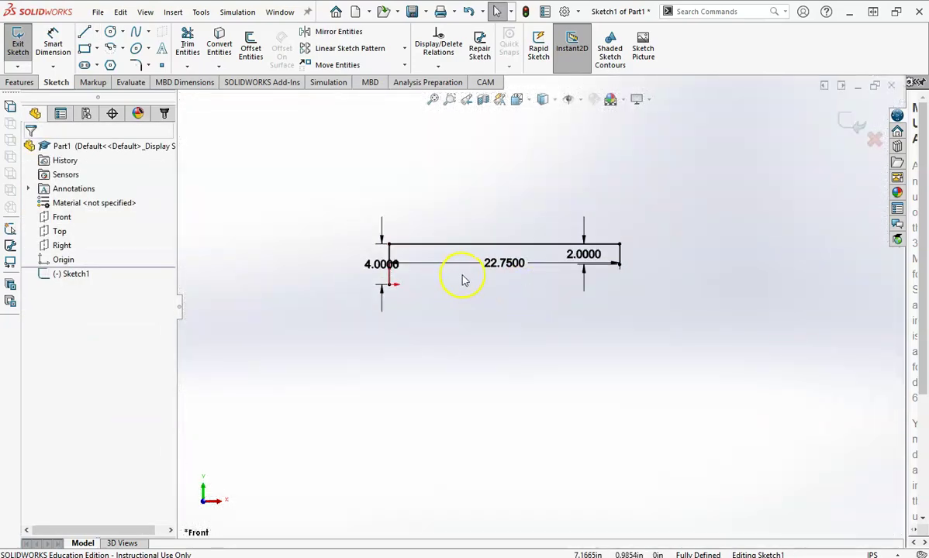
pyautogui.scroll(-3, 464, 280)
pyautogui.moveTo(559, 264); pyautogui.dragTo(558, 193)
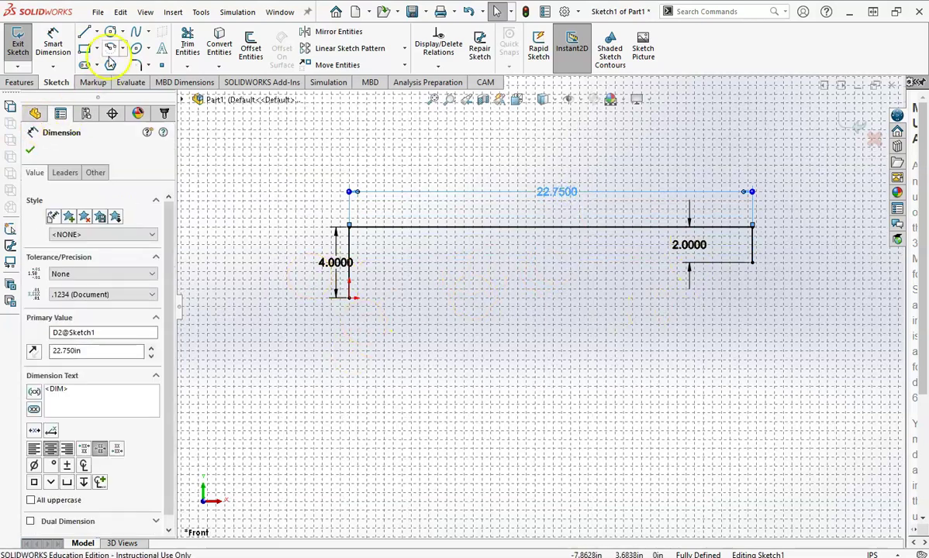
# Step: Sketch connected lines from the origin: 7.75 in right, 2.125 in up, 2.875 in right and 0.5 in down
pyautogui.click(84, 31)
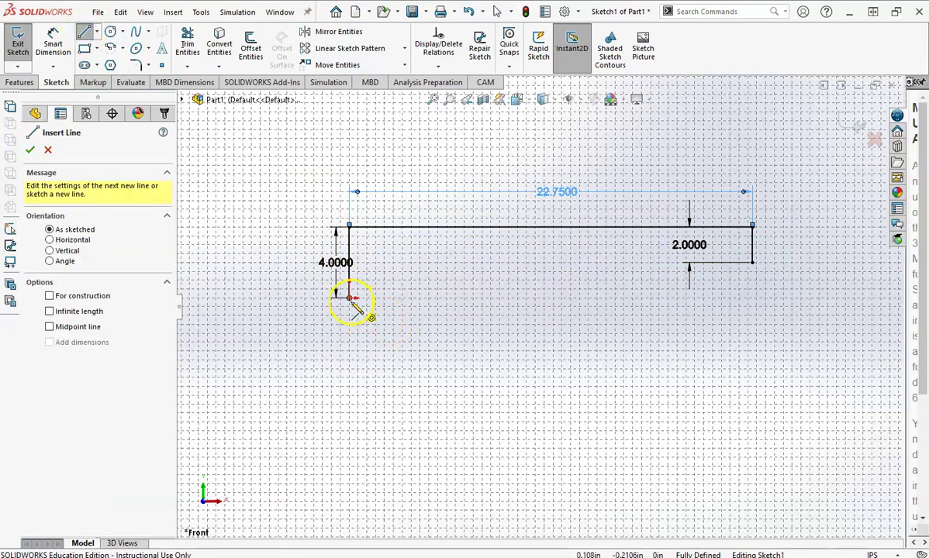
pyautogui.click(350, 298)
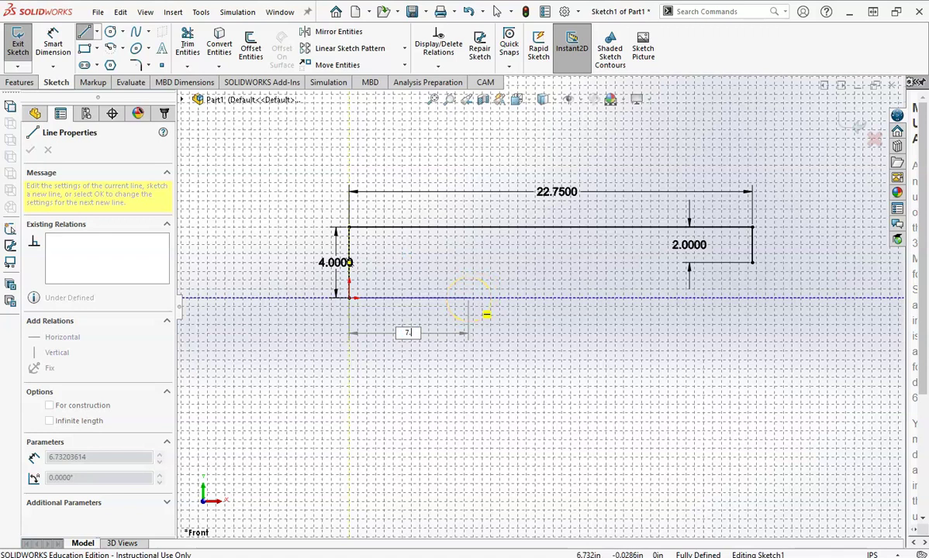
pyautogui.press('Return')
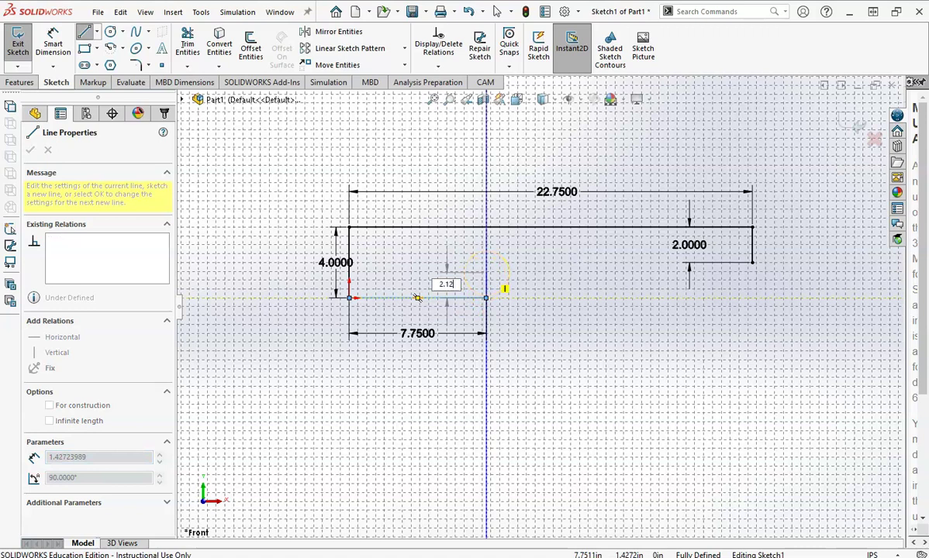
pyautogui.press('Return')
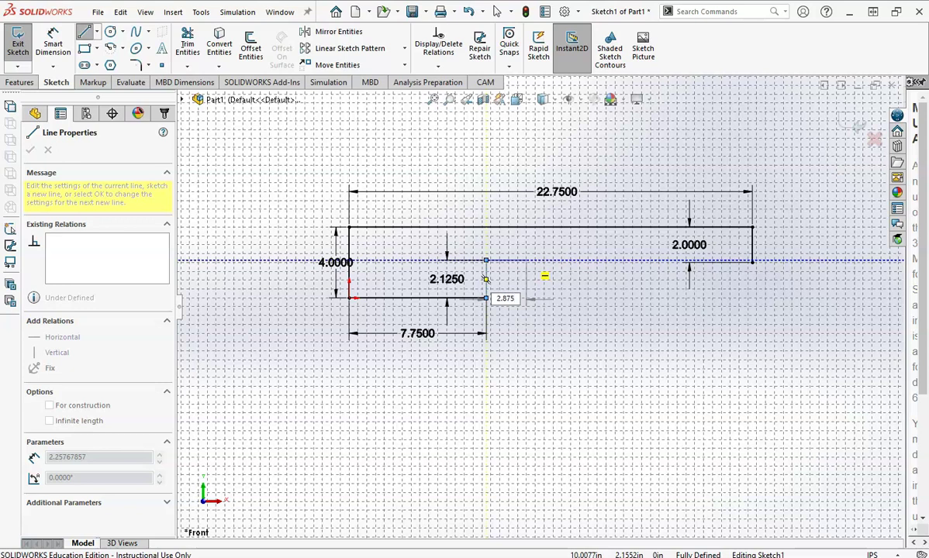
pyautogui.press('Return')
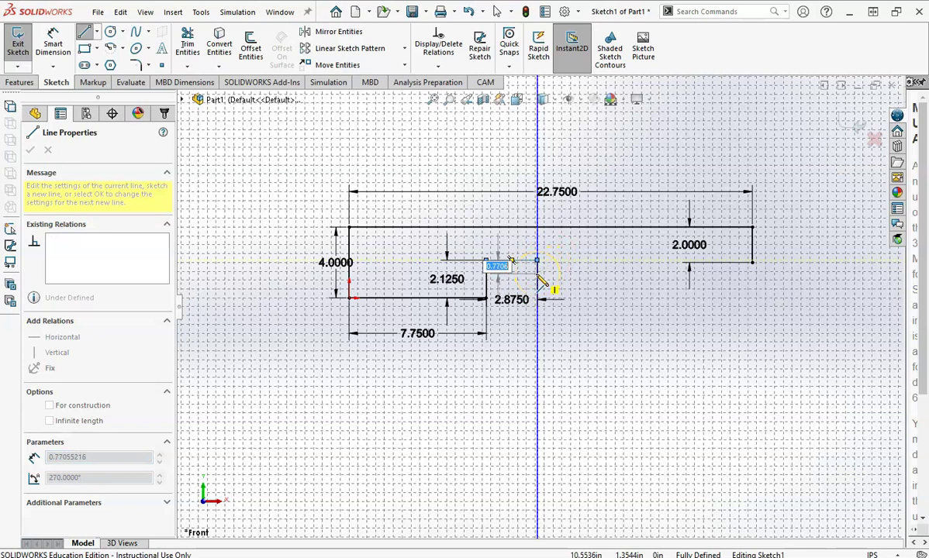
pyautogui.press('Return')
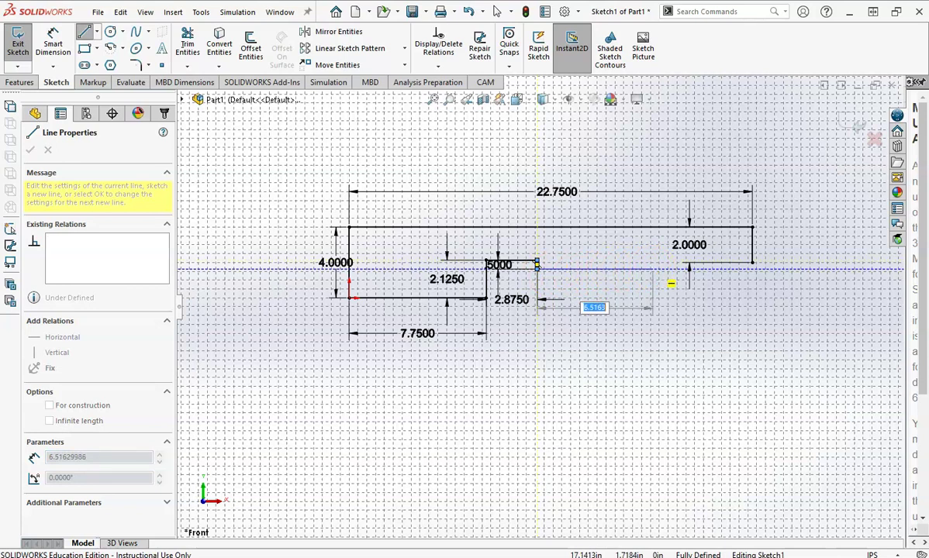
# Step: Continue the chain 8 in right and 0.25 in up, closing the profile at the lower end of the 2 in line
pyautogui.write('8')
pyautogui.press('Return')
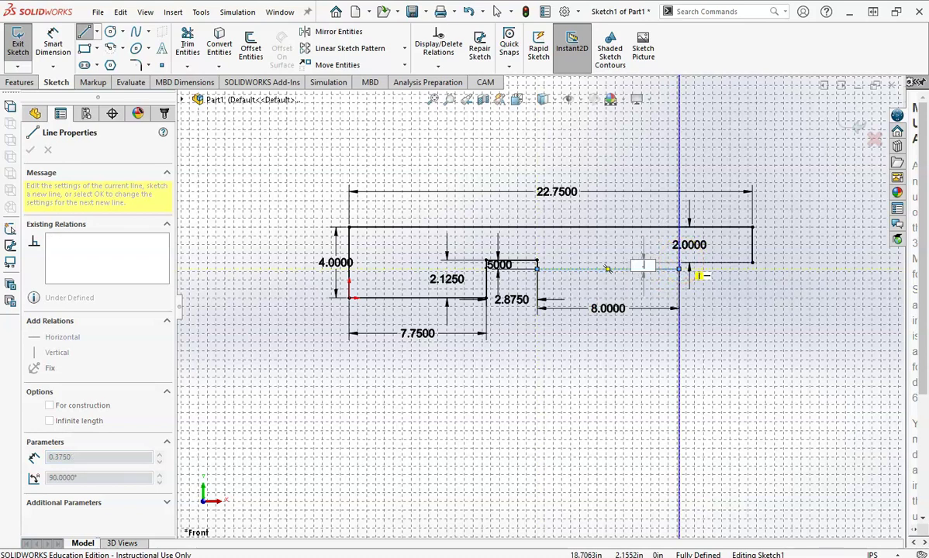
pyautogui.write('.25')
pyautogui.press('Return')
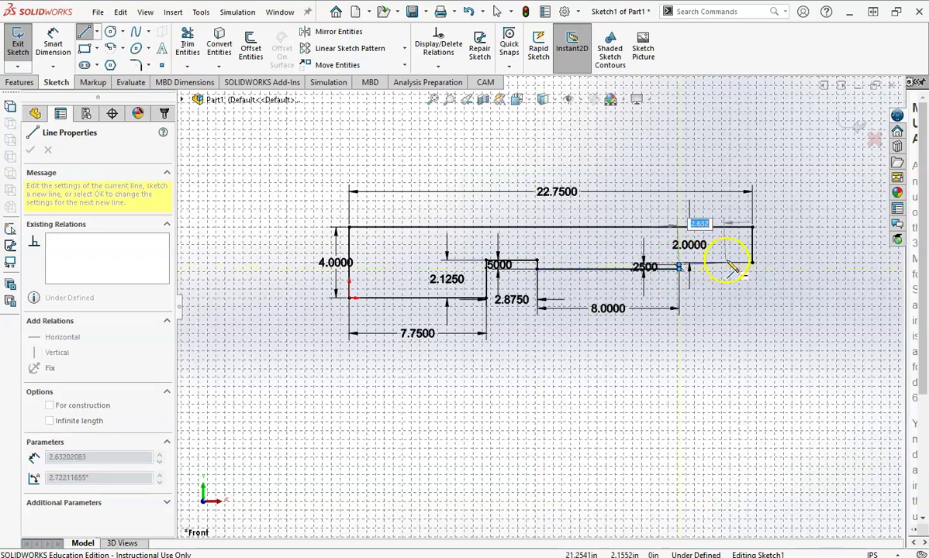
pyautogui.click(753, 265)
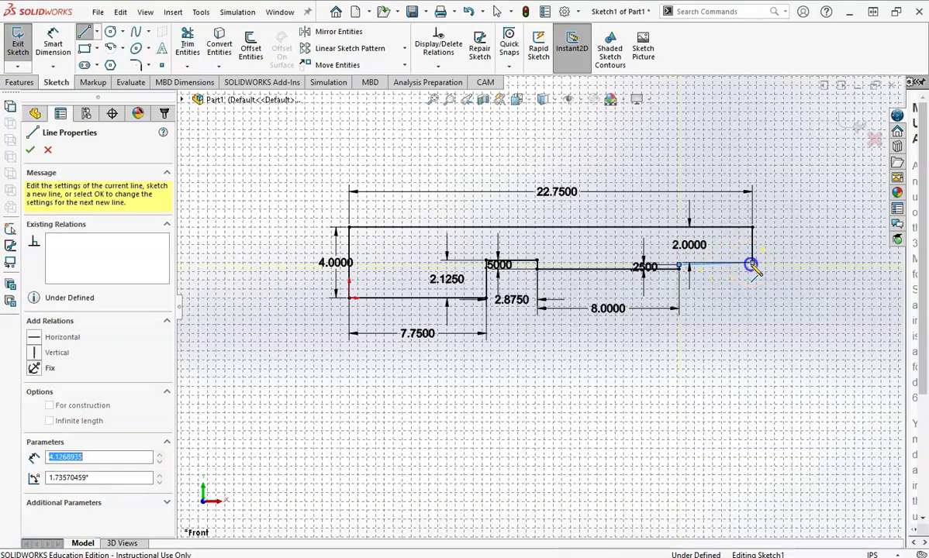
pyautogui.scroll(-5, 747, 279)
pyautogui.scroll(4, 591, 285)
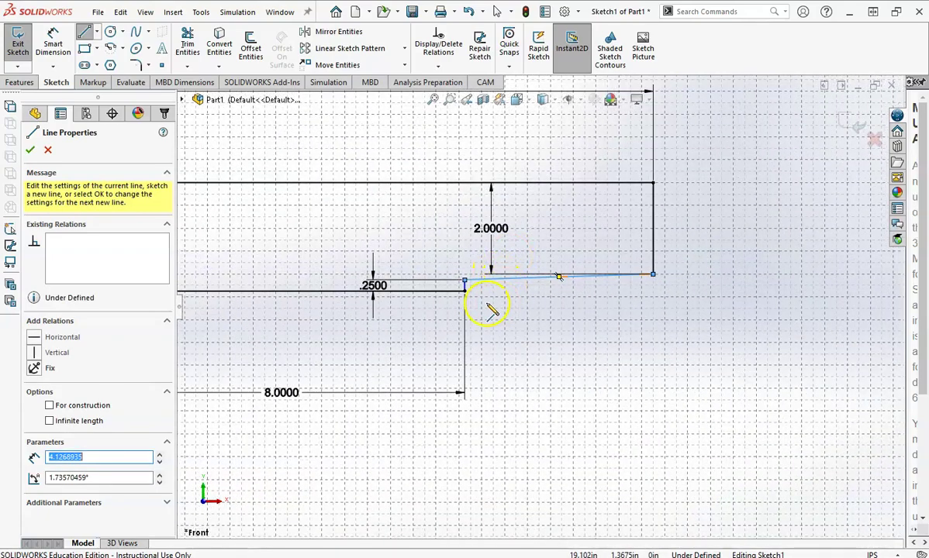
pyautogui.press('Escape')
# Step: Delete the 0.25 in dimension on the short vertical step
pyautogui.doubleClick(374, 285)
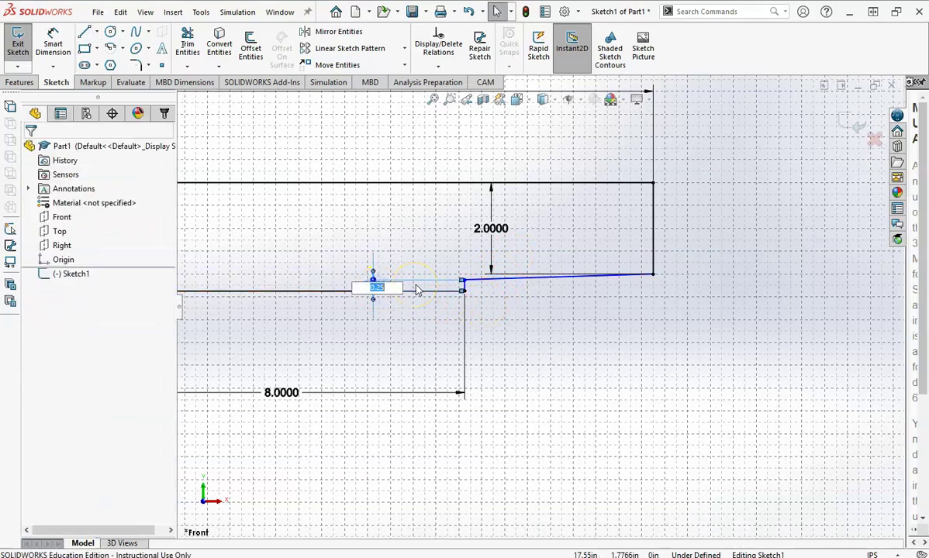
pyautogui.press('Return')
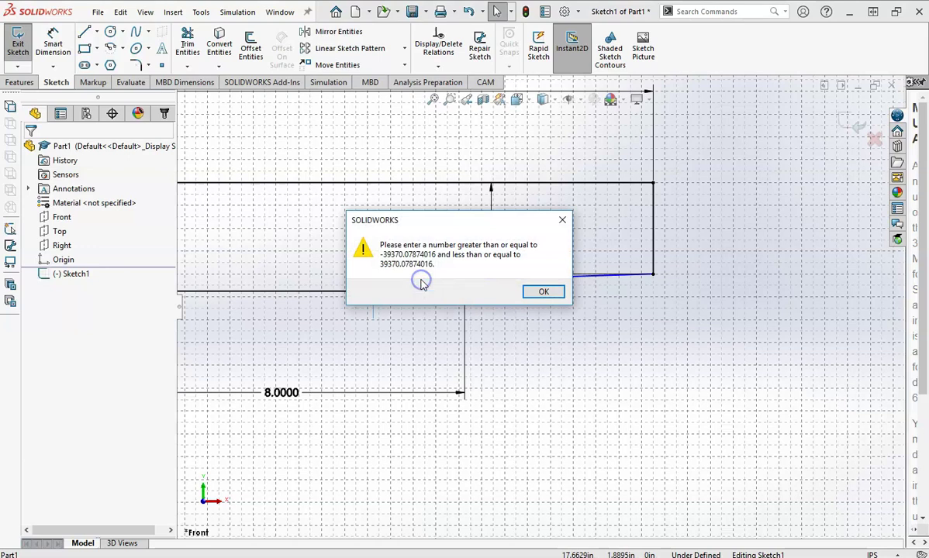
pyautogui.click(544, 292)
pyautogui.press('Delete')
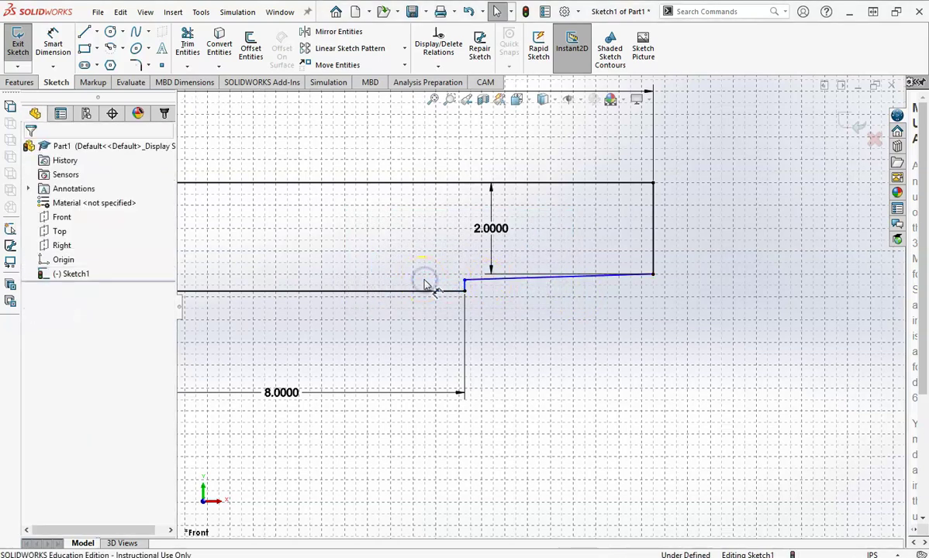
# Step: Add a Horizontal relation to the slightly sloped line that closes the lower edge at the profile's right end
pyautogui.click(522, 283)
pyautogui.click(35, 286)
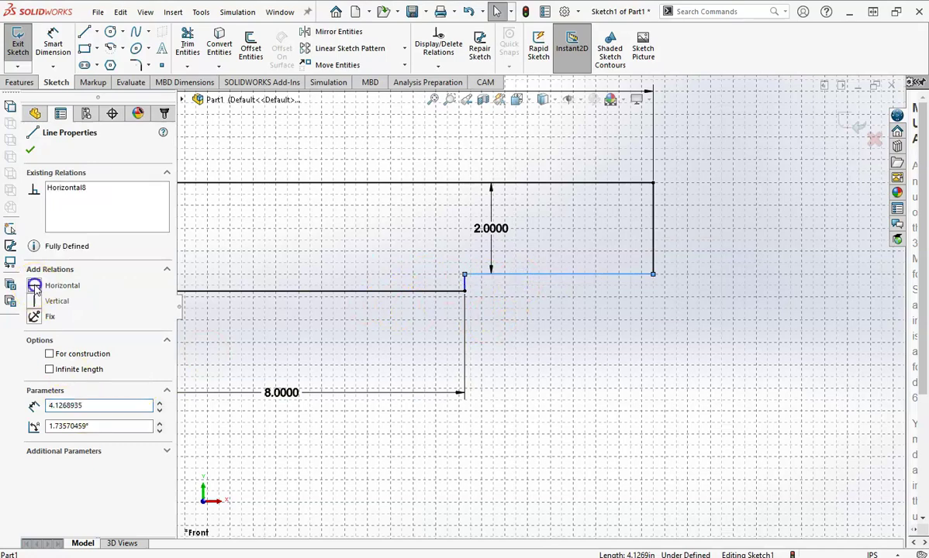
pyautogui.scroll(3, 500, 323)
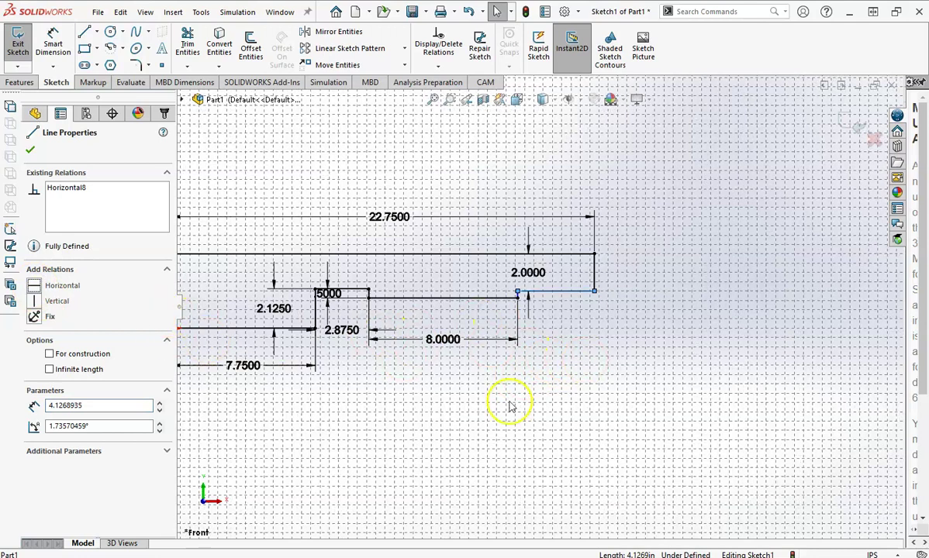
pyautogui.scroll(3, 533, 413)
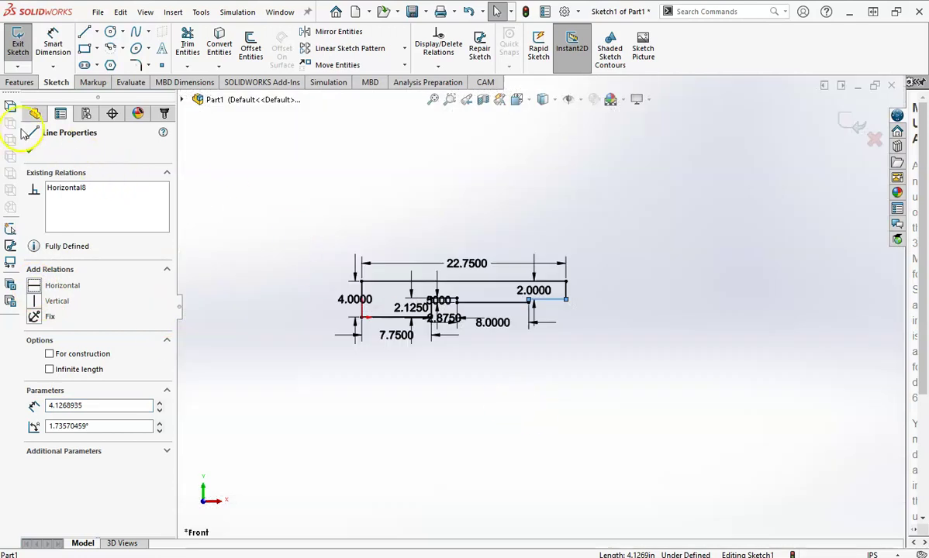
# Step: Exit the profile sketch and extrude it as a boss to a blind depth of 1.5 in
pyautogui.click(17, 43)
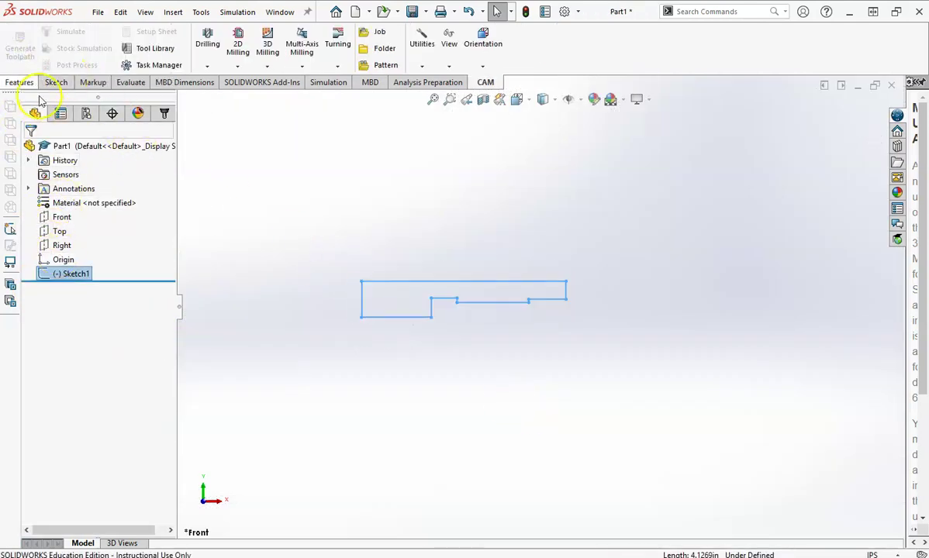
pyautogui.click(18, 82)
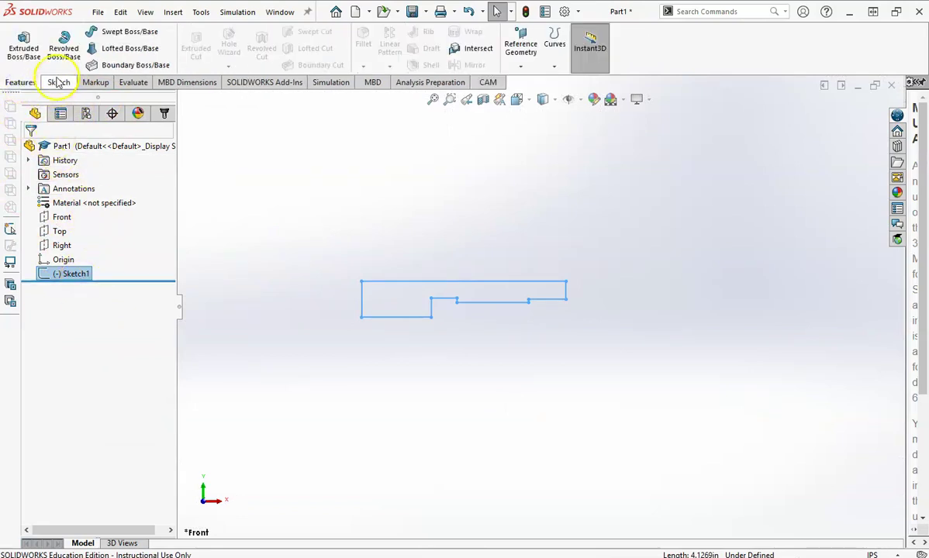
pyautogui.click(24, 45)
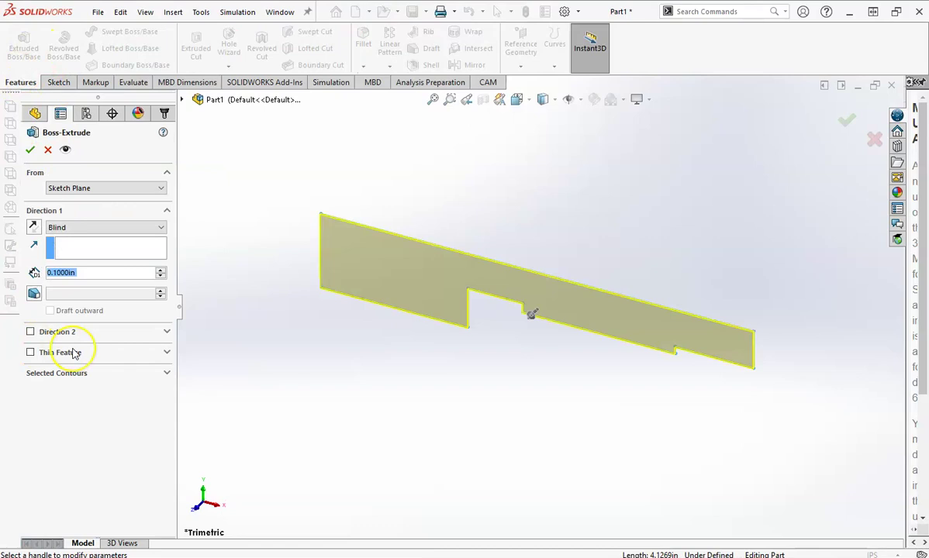
pyautogui.write('1.2')
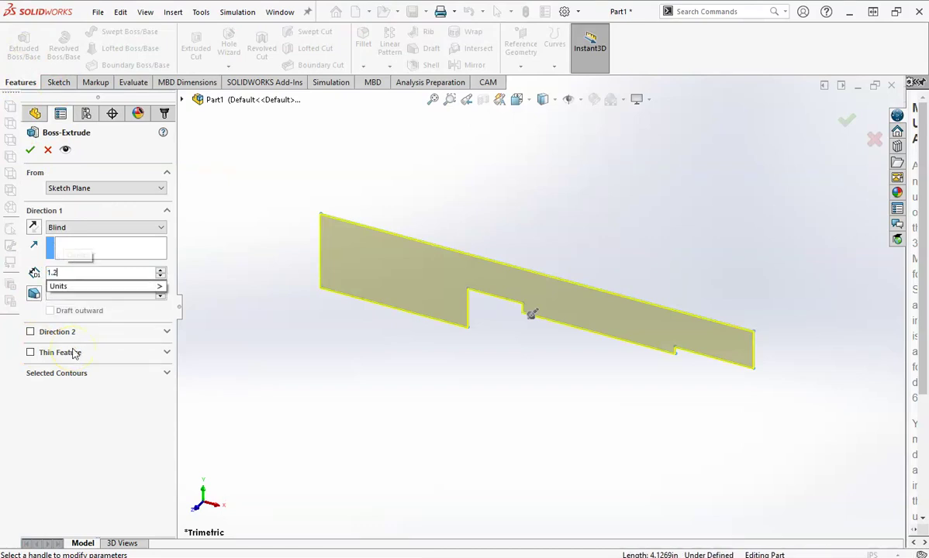
pyautogui.press('BackSpace')
pyautogui.write('5')
pyautogui.press('Return')
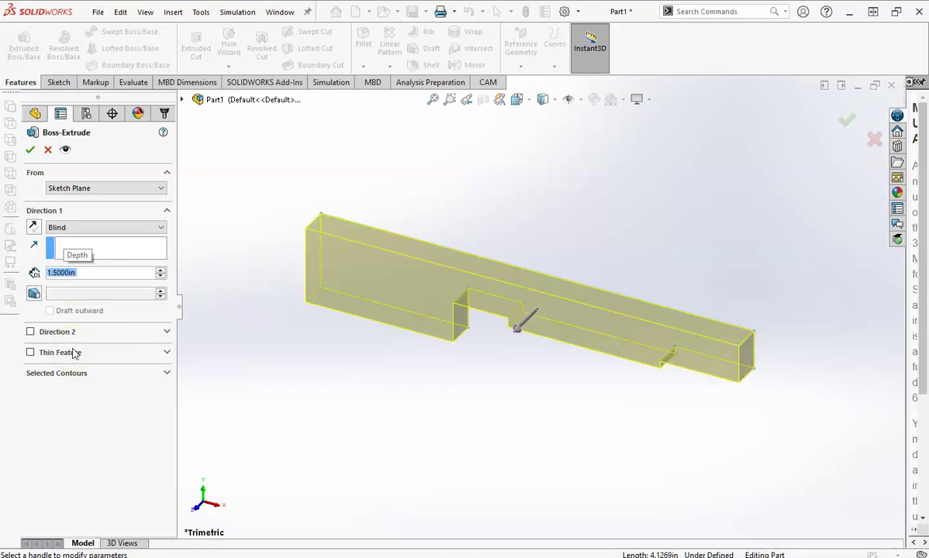
pyautogui.click(31, 151)
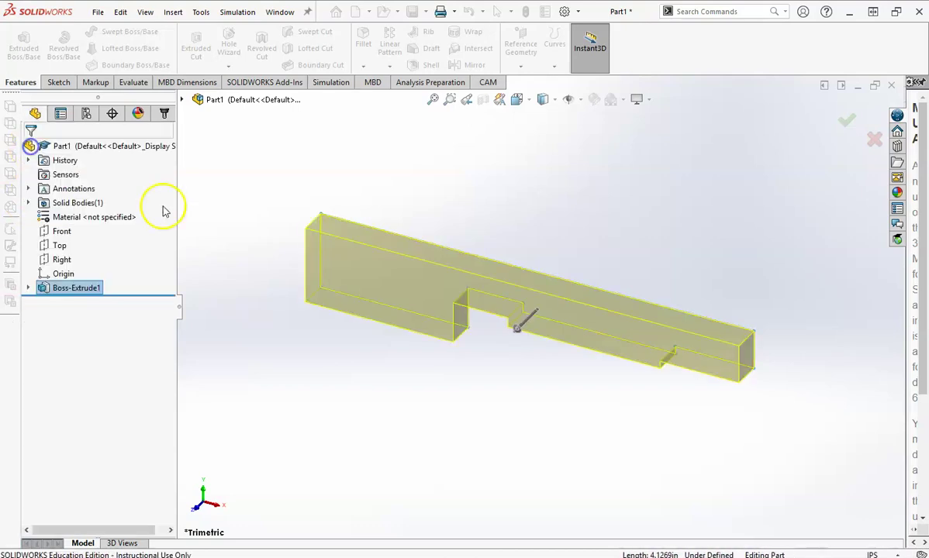
pyautogui.press('f')
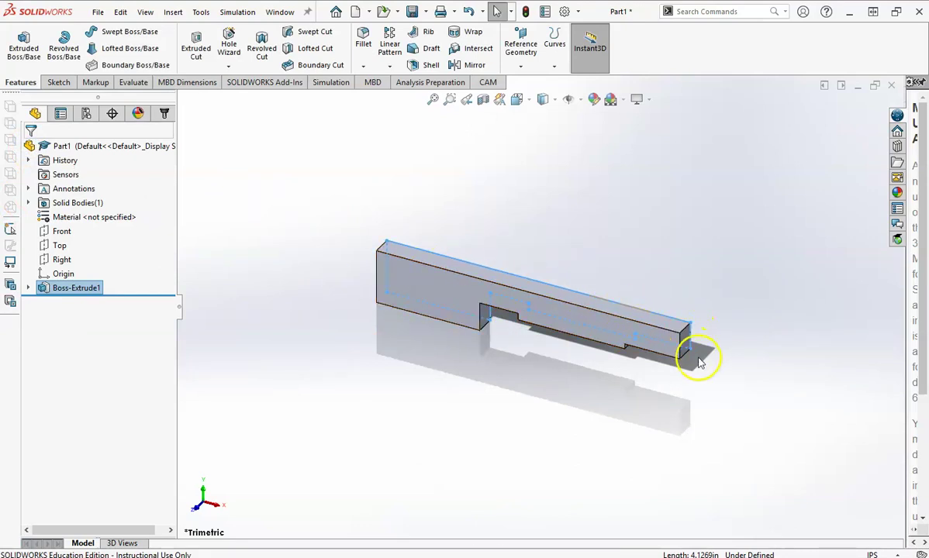
# Step: Select the large front face of the extrusion and orient the view normal to it
pyautogui.scroll(-3, 587, 334)
pyautogui.scroll(3, 588, 334)
pyautogui.scroll(-3, 637, 262)
pyautogui.scroll(4, 539, 311)
pyautogui.scroll(-2, 504, 311)
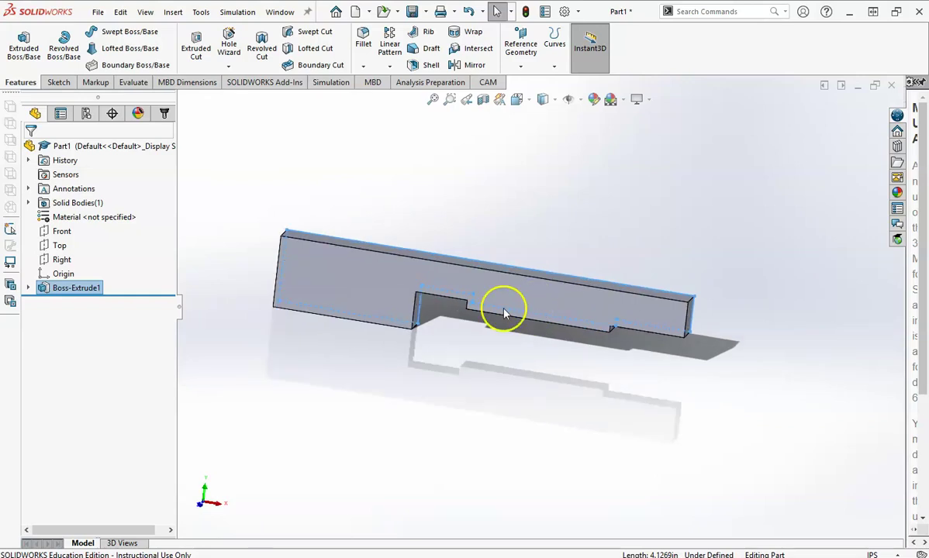
pyautogui.click(54, 82)
pyautogui.click(380, 276)
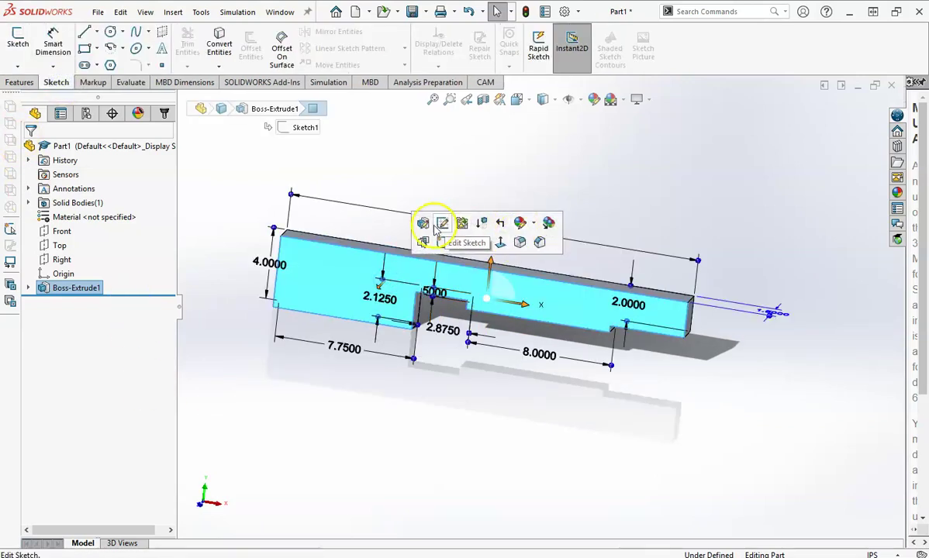
pyautogui.click(501, 242)
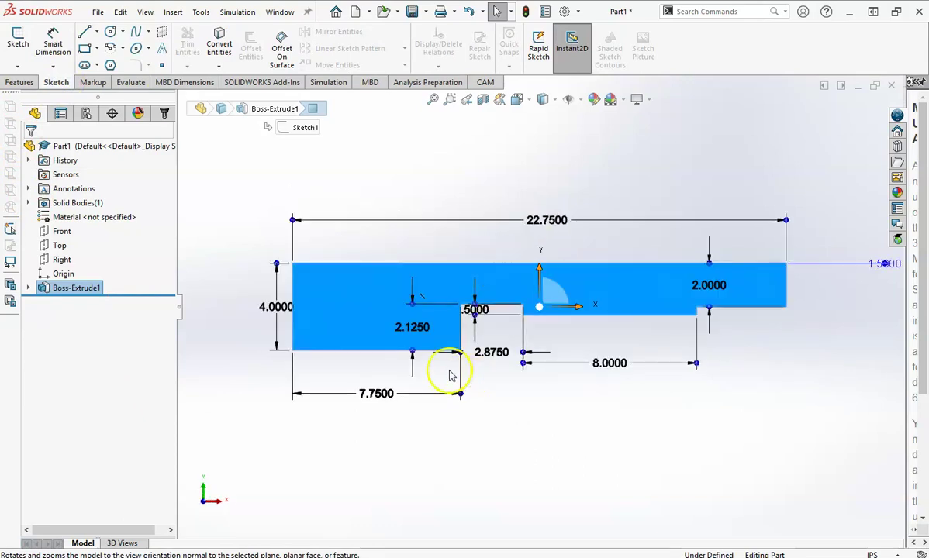
# Step: Sketch a five-point spline on the front face, from the lower edge's midpoint through the left end edge to the upper edge, about 6.84 in along
pyautogui.click(136, 32)
pyautogui.scroll(-1, 349, 341)
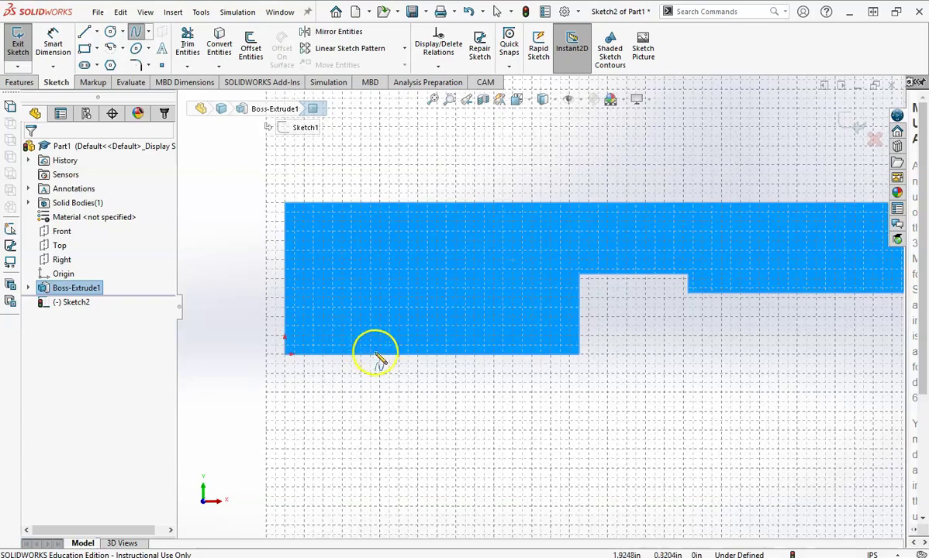
pyautogui.click(432, 355)
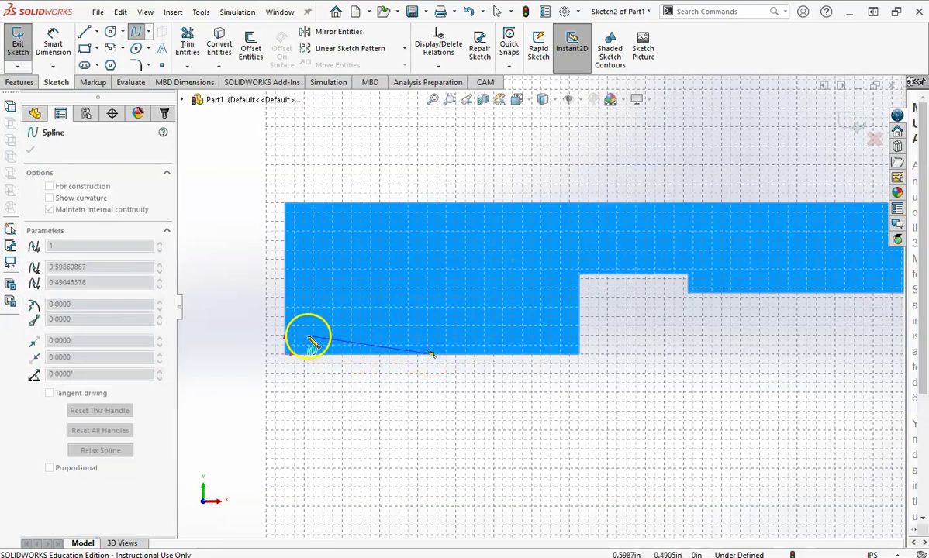
pyautogui.click(285, 304)
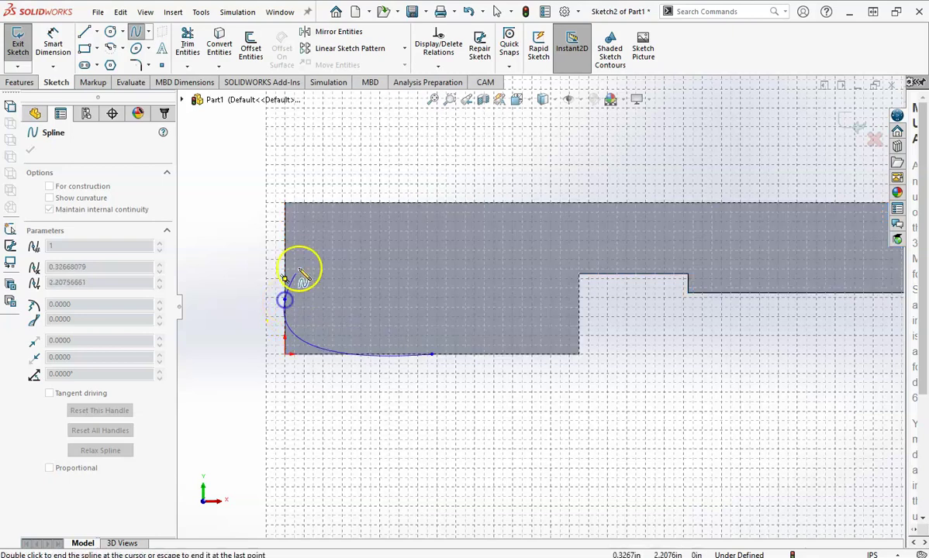
pyautogui.click(415, 264)
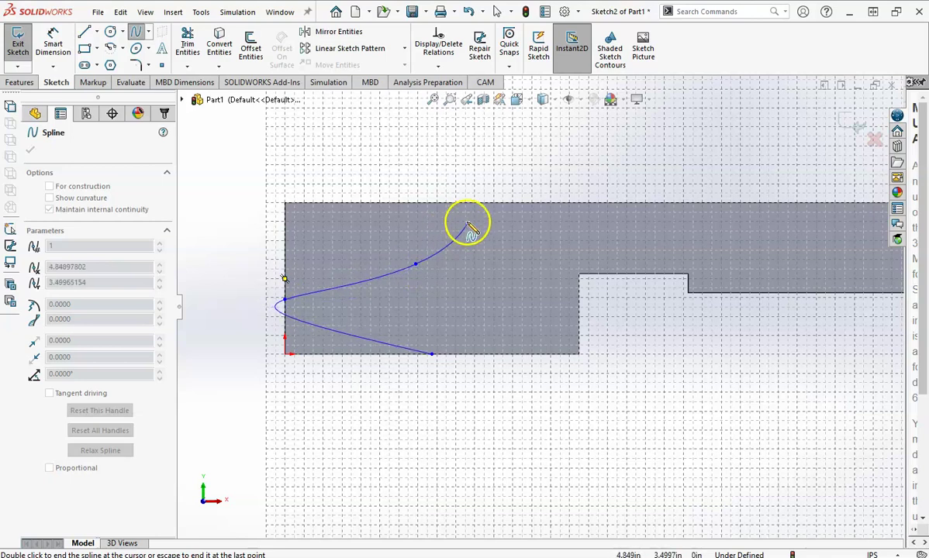
pyautogui.click(453, 238)
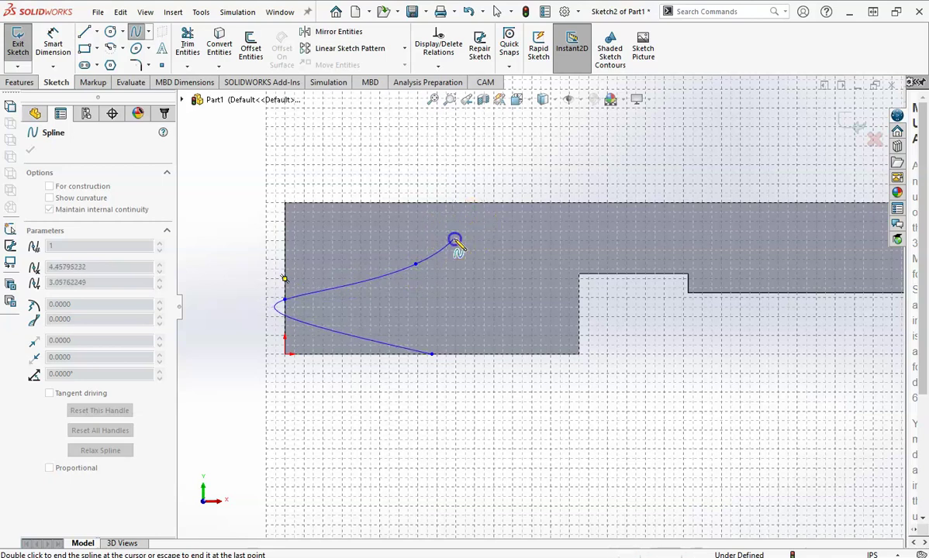
pyautogui.click(545, 202)
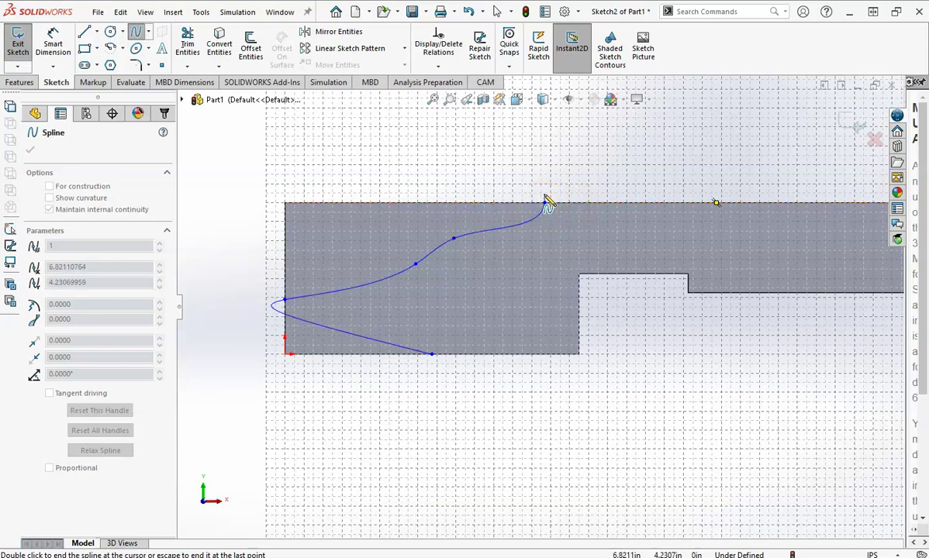
pyautogui.doubleClick(547, 203)
# Step: Try to reshape the spline's bulge past the left end by pulling the handle at its left-edge point
pyautogui.scroll(-2, 591, 228)
pyautogui.scroll(5, 589, 232)
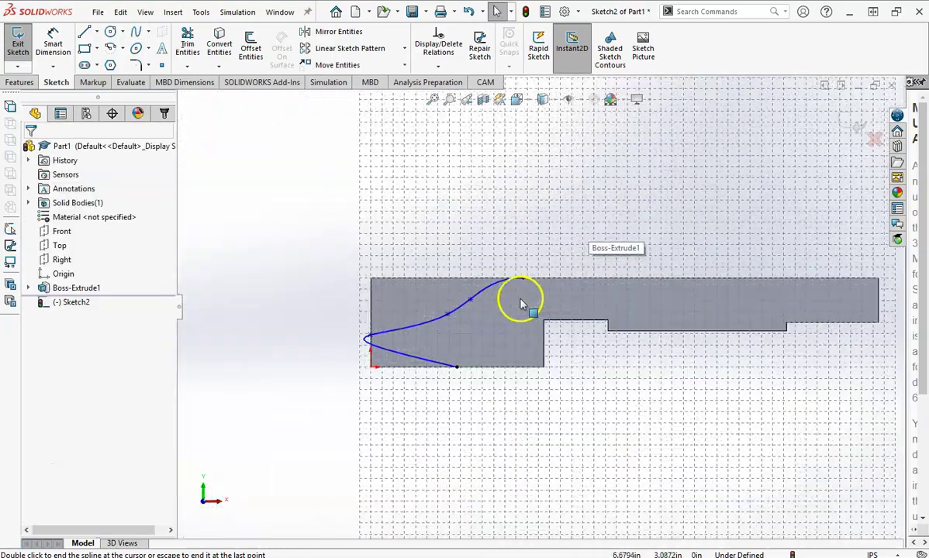
pyautogui.scroll(-6, 404, 333)
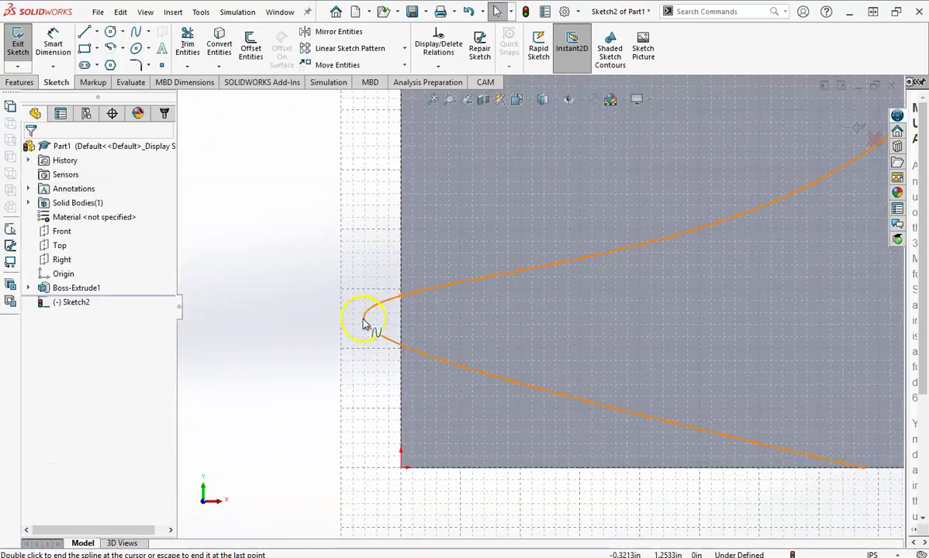
pyautogui.click(365, 323)
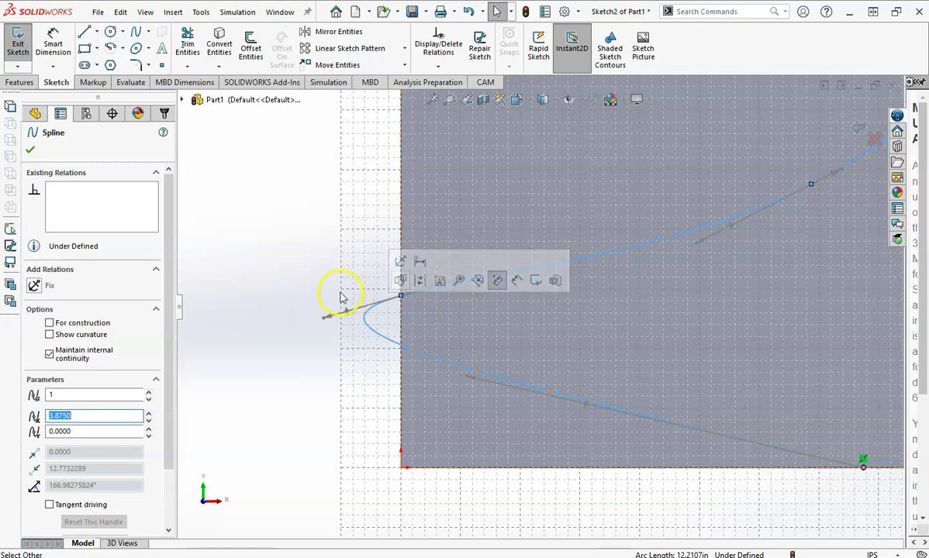
pyautogui.moveTo(401, 300); pyautogui.dragTo(332, 346)
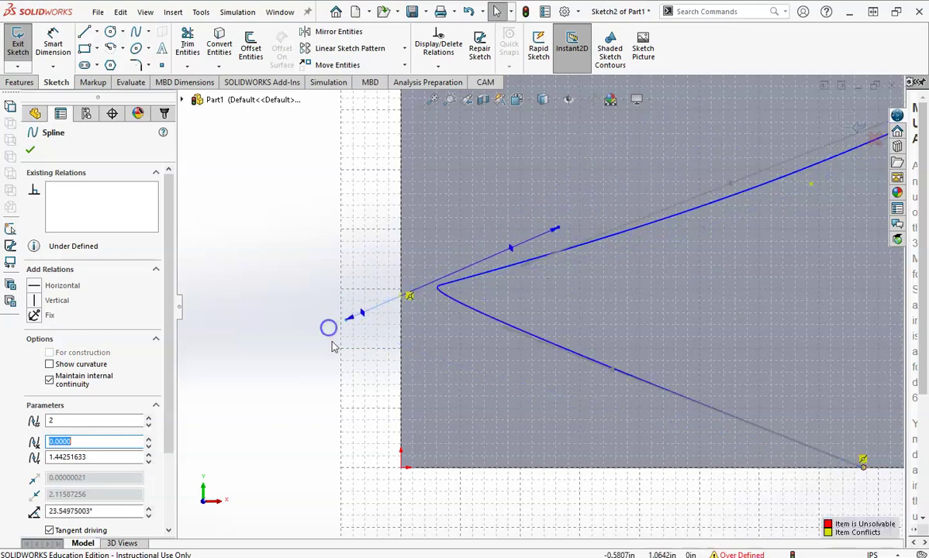
pyautogui.moveTo(399, 301); pyautogui.dragTo(357, 337)
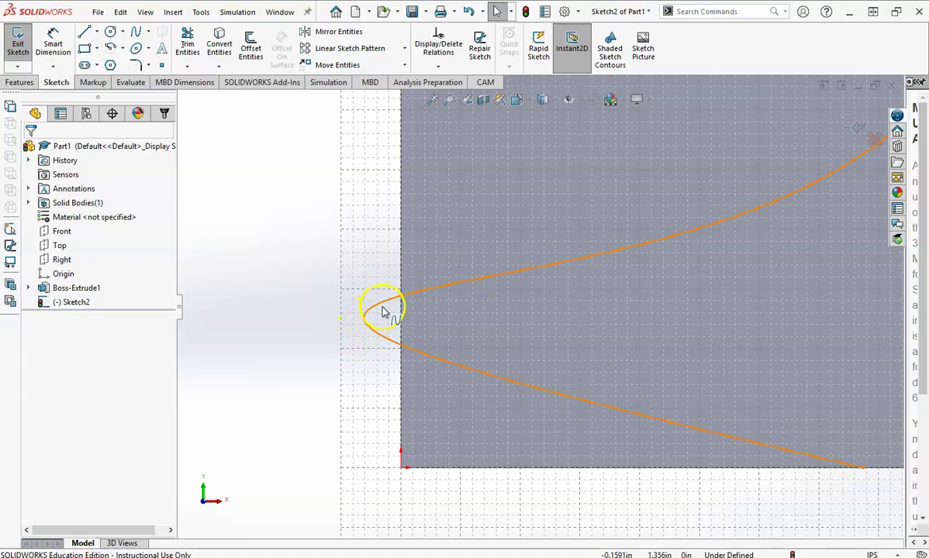
# Step: Align the spline's starting tangent handle with the block's lower edge and the second point's handle with the left end edge
pyautogui.click(380, 315)
pyautogui.scroll(3, 481, 384)
pyautogui.scroll(-2, 509, 386)
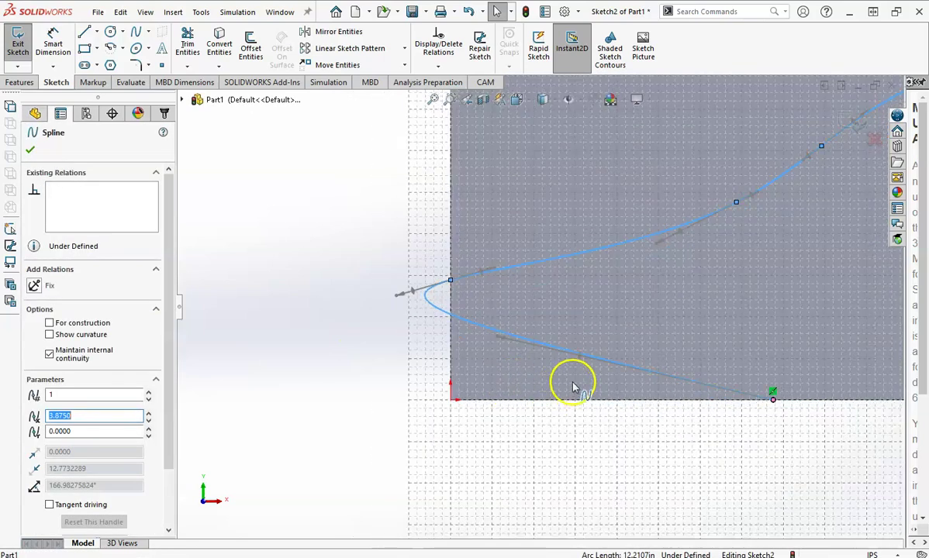
pyautogui.moveTo(498, 336); pyautogui.dragTo(609, 404)
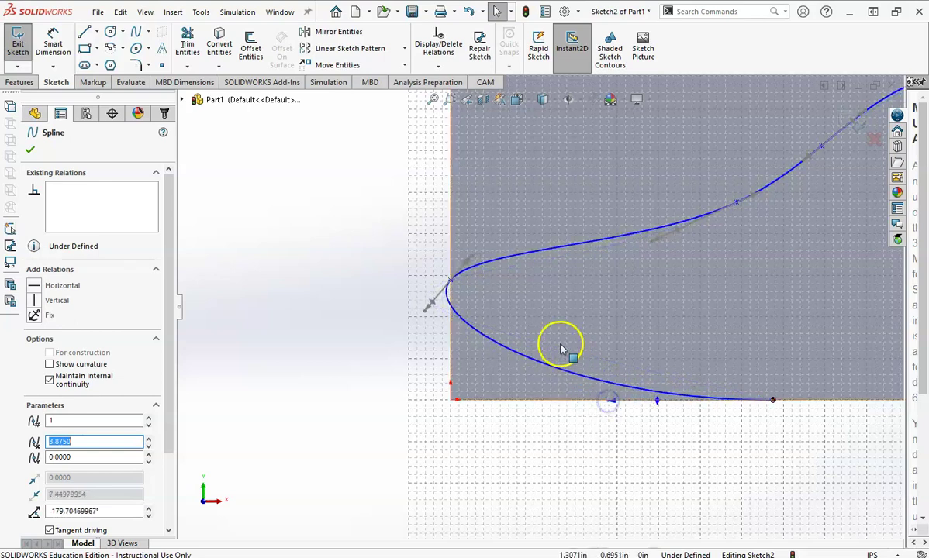
pyautogui.click(475, 251)
pyautogui.moveTo(475, 251); pyautogui.dragTo(449, 235)
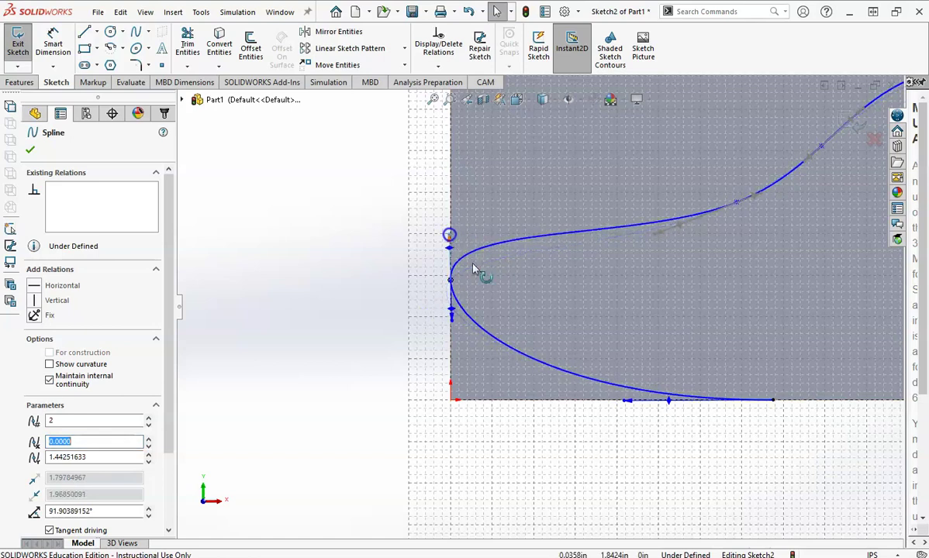
# Step: Refine the spline's tangent handles: adjust the third point, flatten the end at the upper edge, and shorten the starting handle on the lower edge
pyautogui.scroll(2, 705, 301)
pyautogui.moveTo(587, 263)
pyautogui.mouseDown()
pyautogui.moveTo(595, 252)
pyautogui.moveTo(592, 260)
pyautogui.mouseUp()
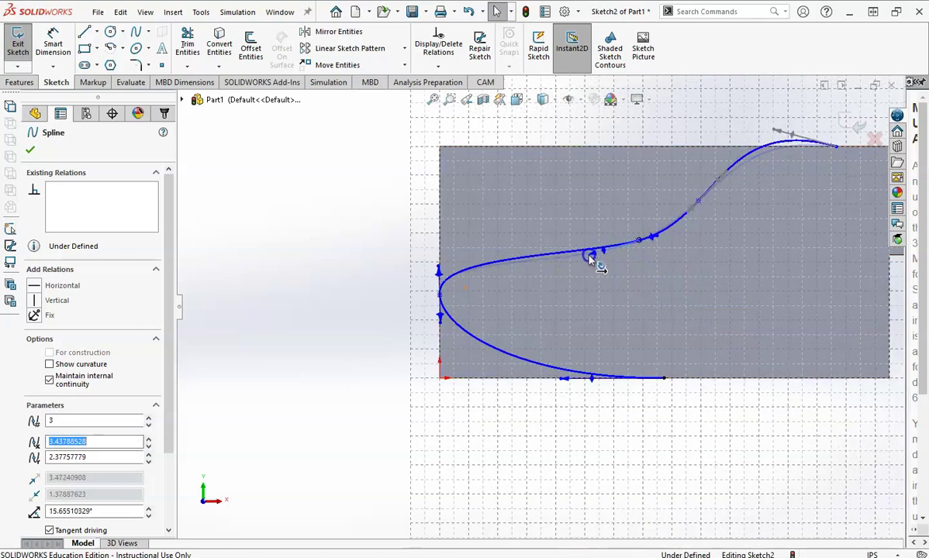
pyautogui.scroll(3, 815, 207)
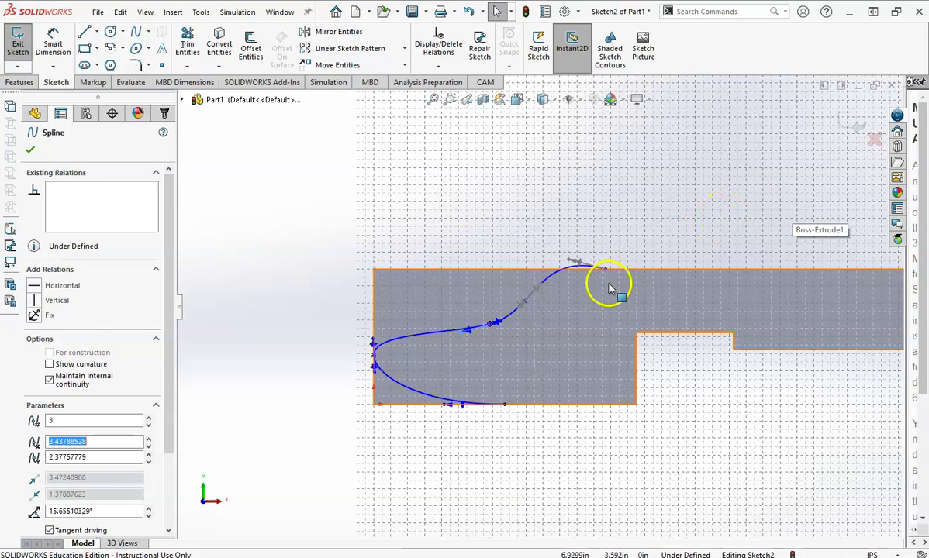
pyautogui.scroll(-2, 610, 288)
pyautogui.moveTo(550, 253); pyautogui.dragTo(576, 271)
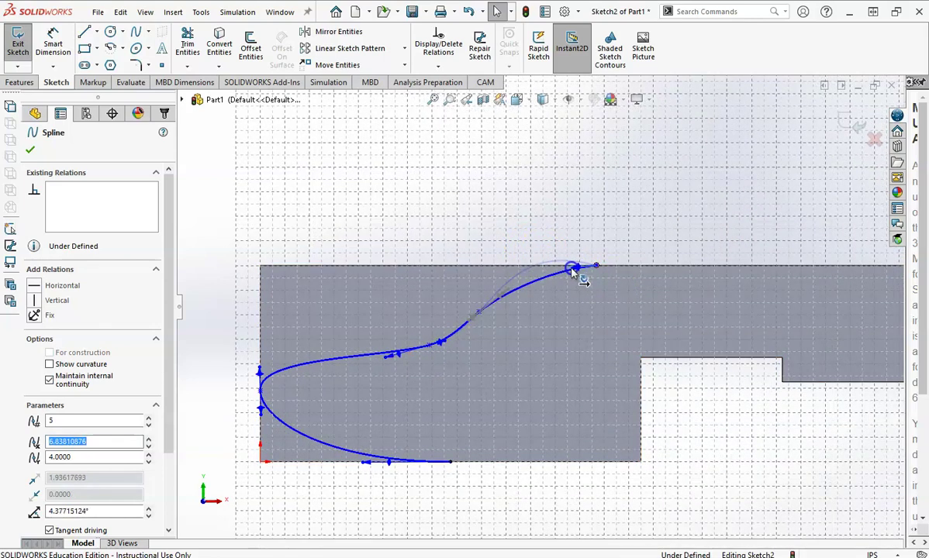
pyautogui.scroll(4, 552, 332)
pyautogui.scroll(-3, 474, 347)
pyautogui.moveTo(522, 306)
pyautogui.mouseDown()
pyautogui.moveTo(548, 280)
pyautogui.moveTo(530, 302)
pyautogui.moveTo(539, 301)
pyautogui.moveTo(531, 298)
pyautogui.mouseUp()
pyautogui.scroll(-3, 539, 353)
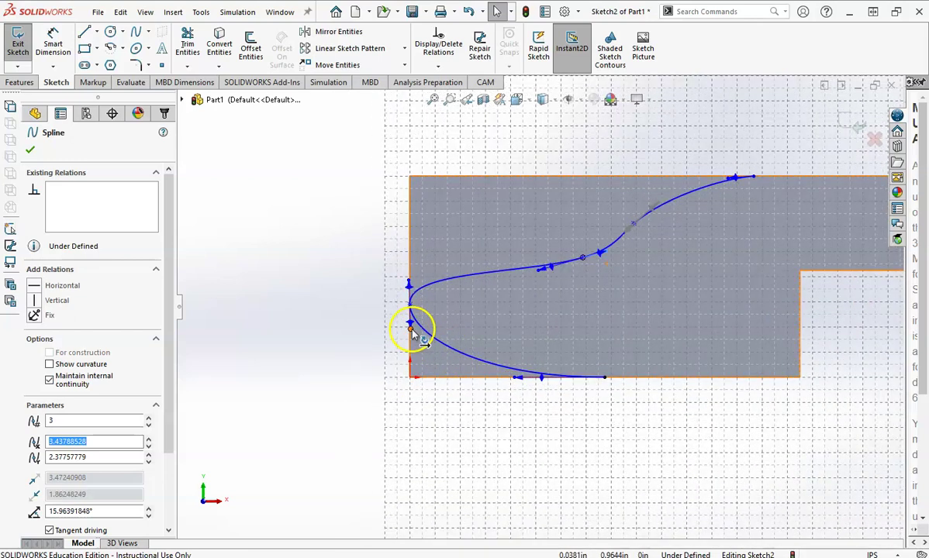
pyautogui.click(533, 380)
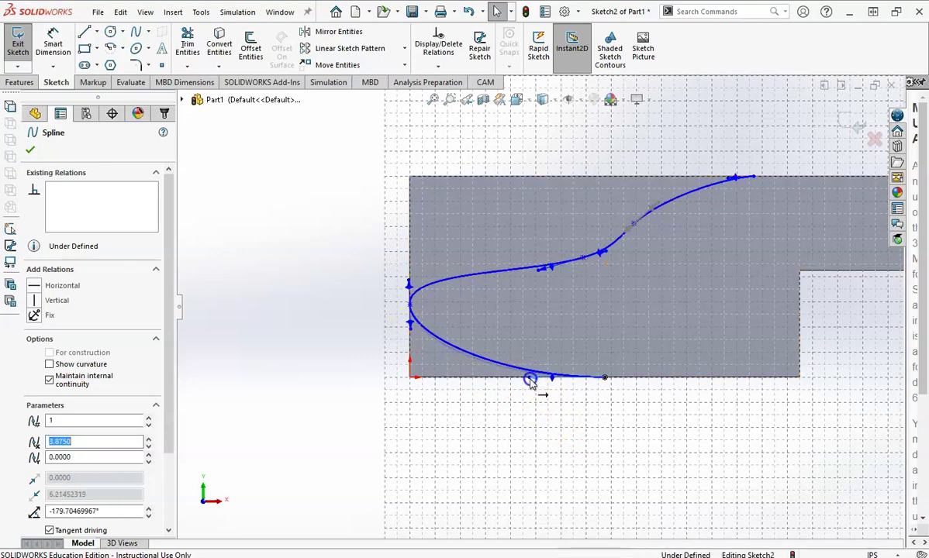
# Step: Sketch a sloped line from the spline's upper end to the block's far right edge, ending about 2.68 in above the origin
pyautogui.scroll(3, 637, 328)
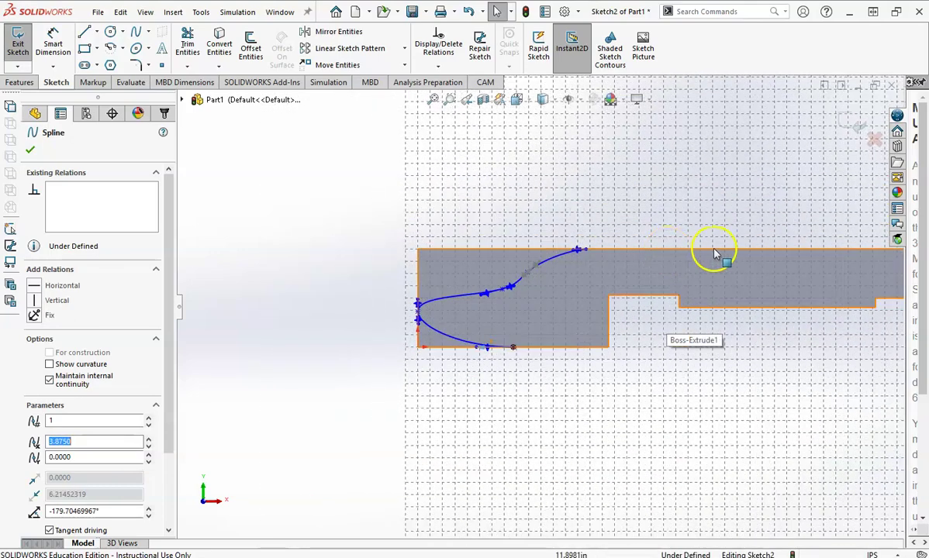
pyautogui.scroll(-3, 733, 272)
pyautogui.scroll(3, 884, 290)
pyautogui.scroll(-3, 788, 296)
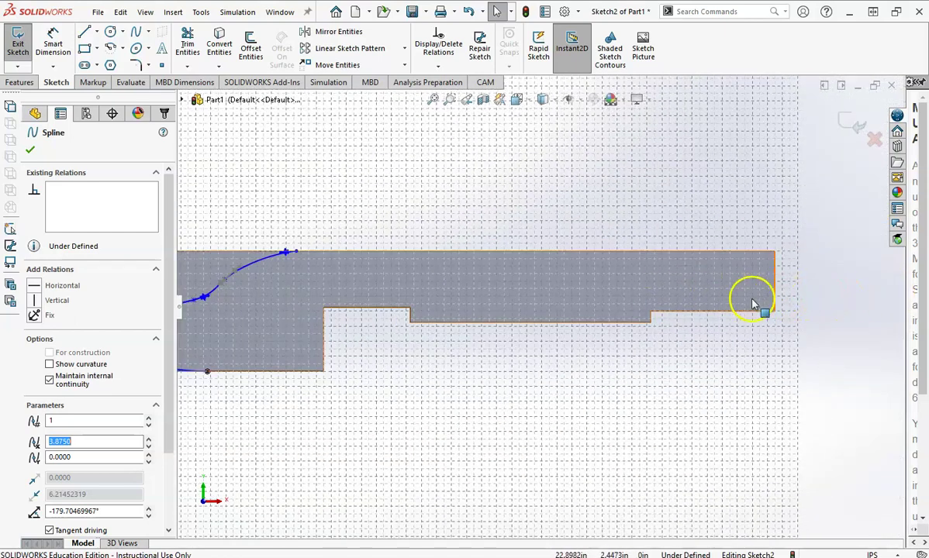
pyautogui.click(306, 279)
pyautogui.click(115, 49)
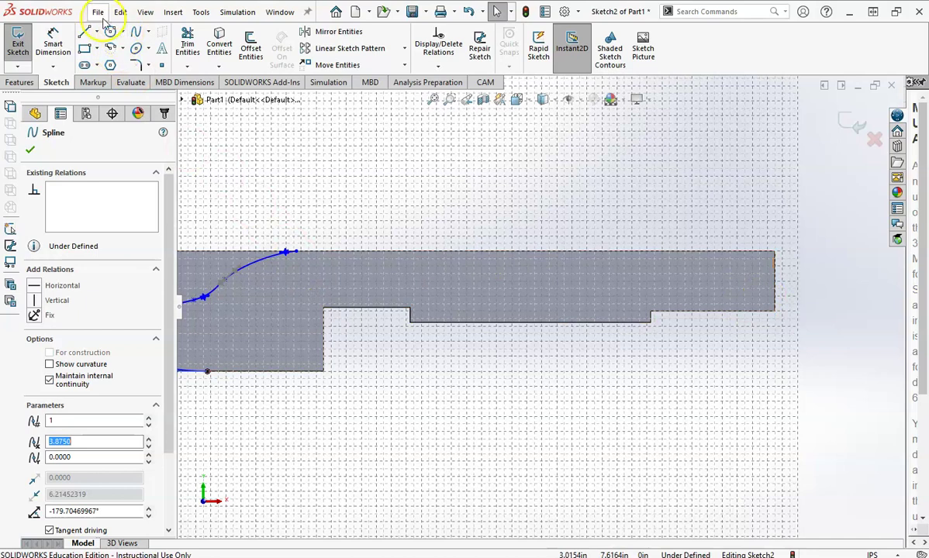
pyautogui.click(85, 35)
pyautogui.moveTo(297, 254); pyautogui.dragTo(780, 302)
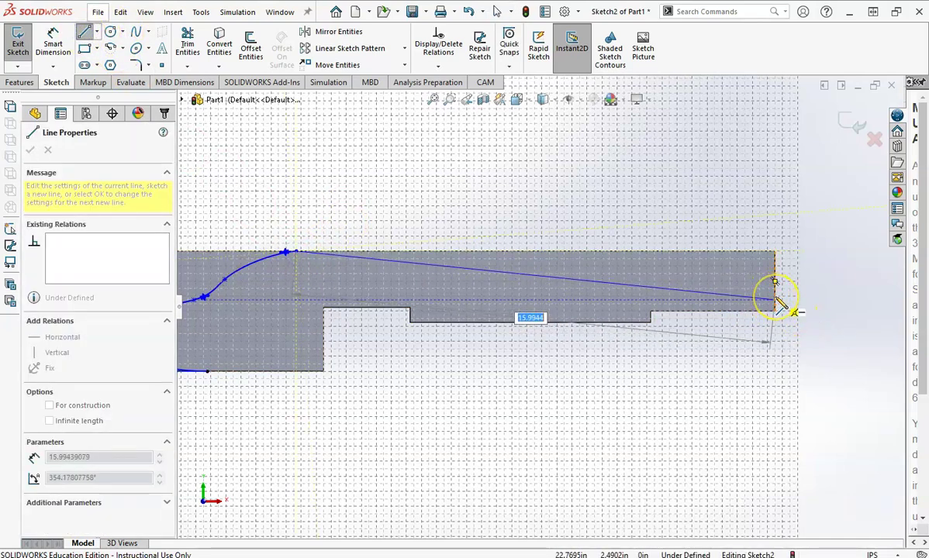
pyautogui.moveTo(780, 302); pyautogui.dragTo(778, 303)
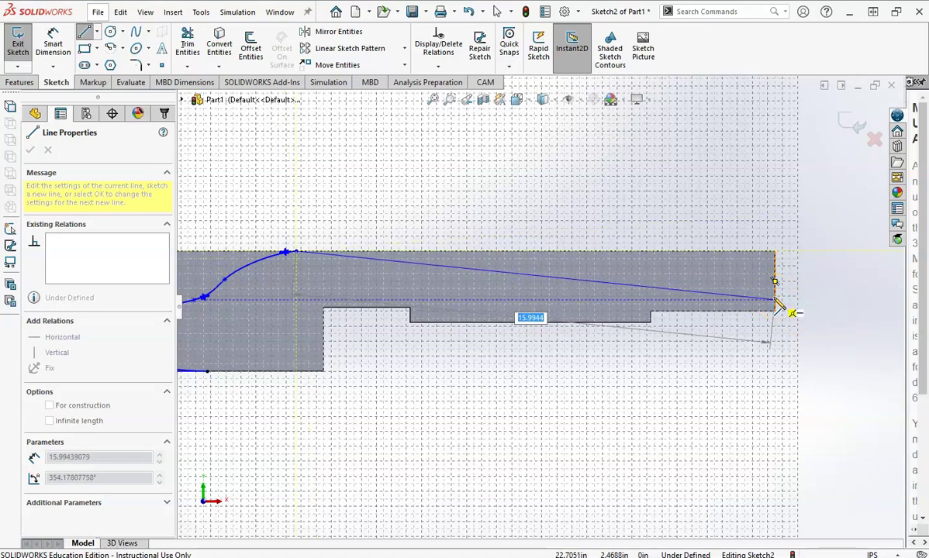
pyautogui.moveTo(778, 304); pyautogui.dragTo(761, 291)
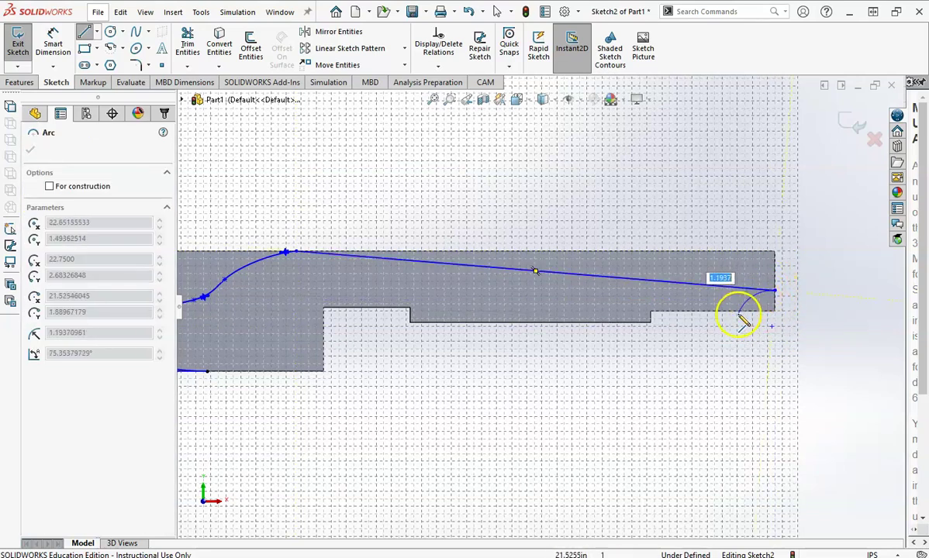
# Step: End the line chain and convert the edges of the block's front face into sketch lines with Convert Entities
pyautogui.scroll(2, 741, 315)
pyautogui.scroll(1, 644, 329)
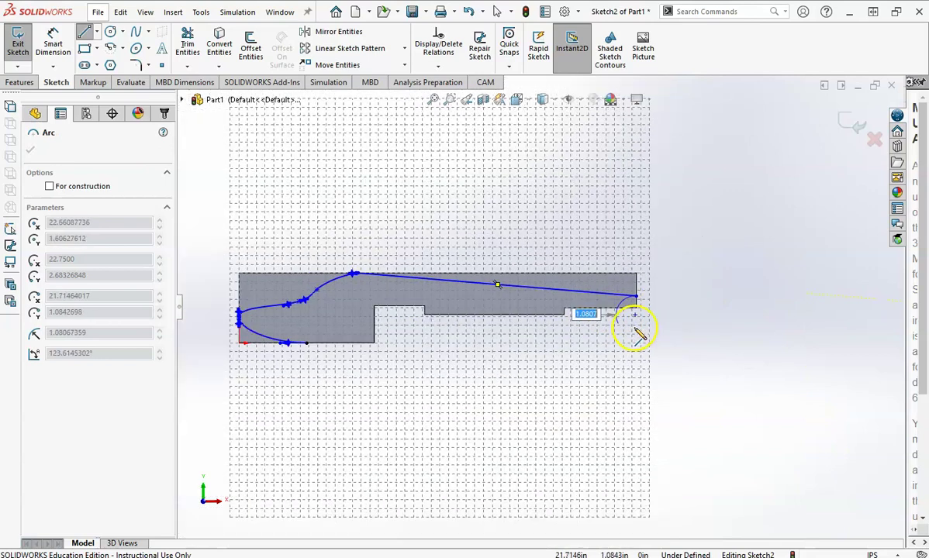
pyautogui.press('Escape')
pyautogui.scroll(-2, 394, 365)
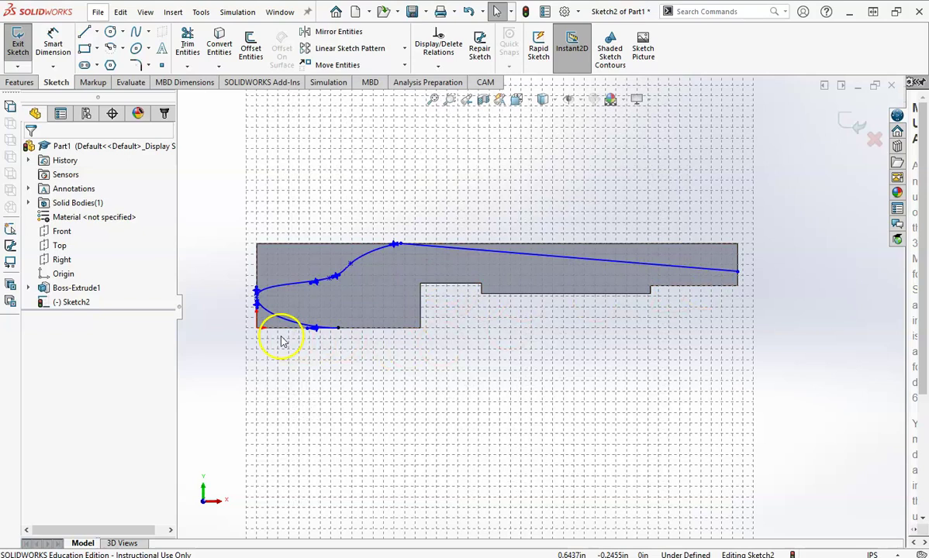
pyautogui.scroll(-2, 412, 308)
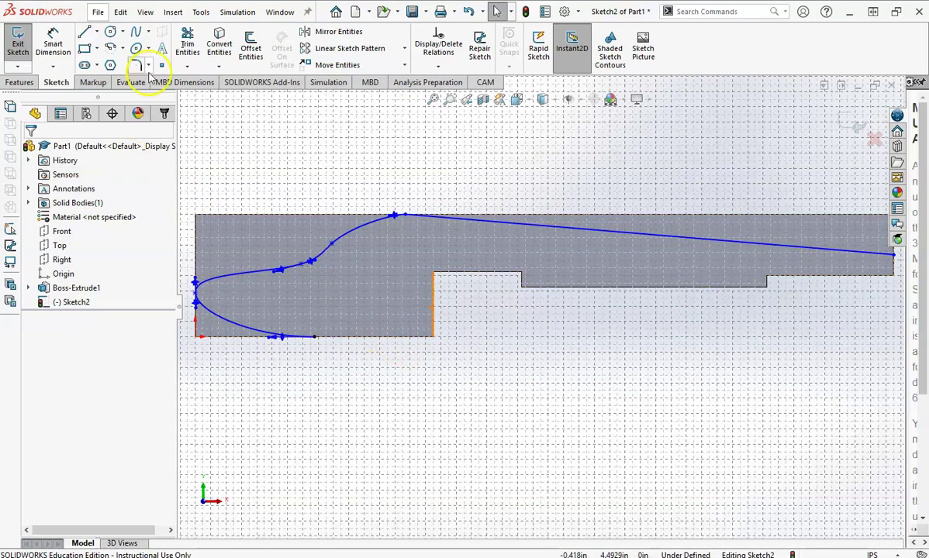
pyautogui.click(219, 45)
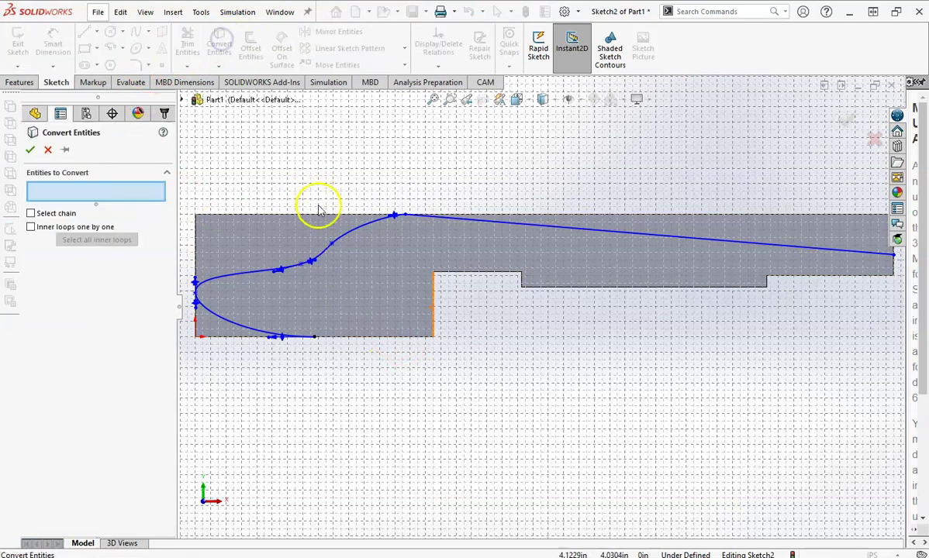
pyautogui.click(369, 284)
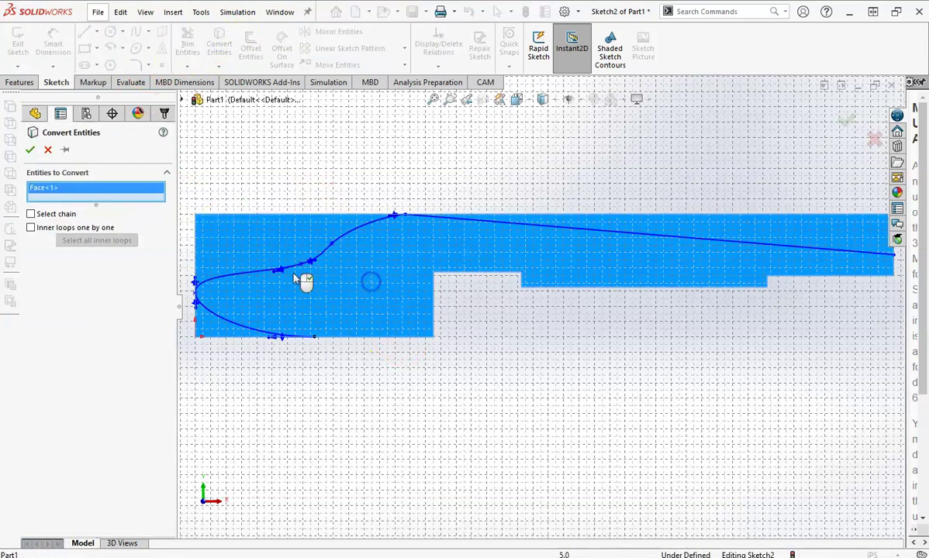
pyautogui.click(30, 150)
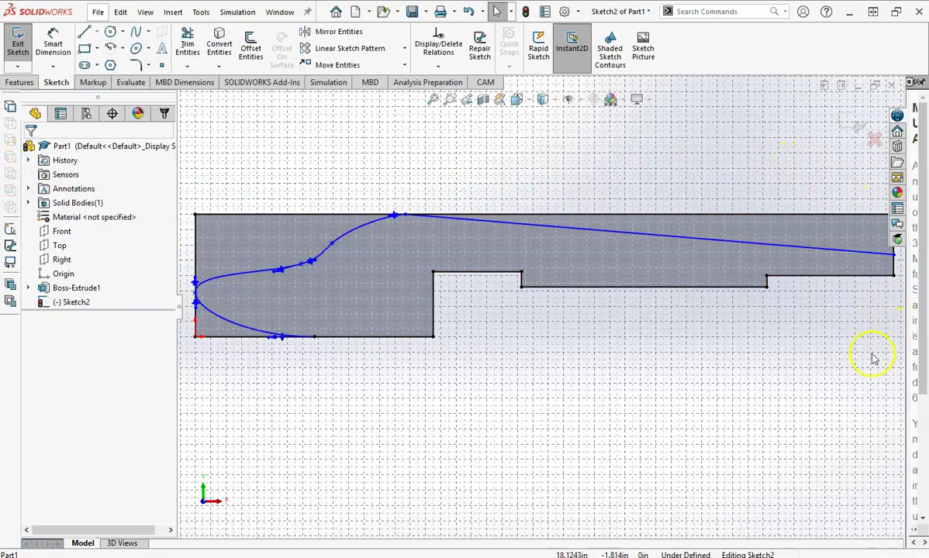
# Step: Trim the converted edges outside the curved outline with Trim to closest: the upper edge, the end edge segments and the lower corner at the origin
pyautogui.scroll(3, 318, 355)
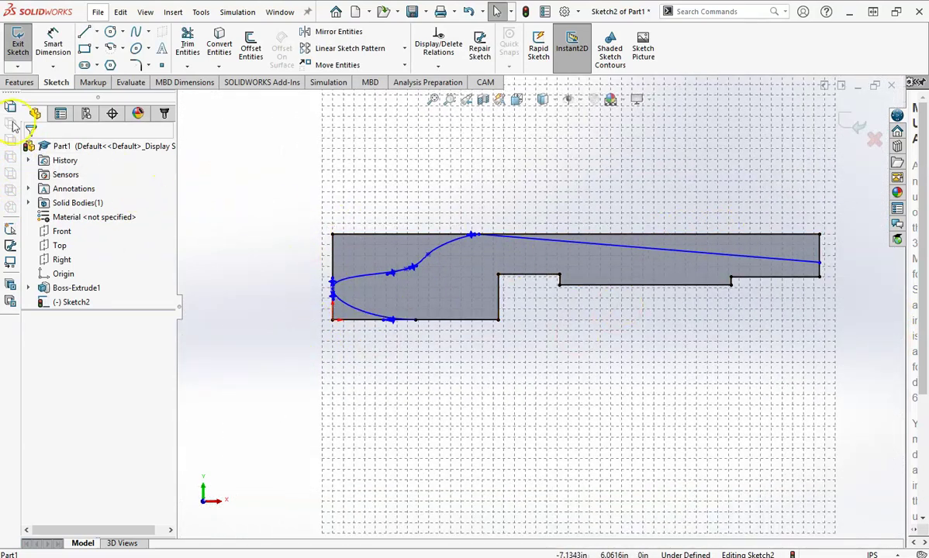
pyautogui.click(187, 42)
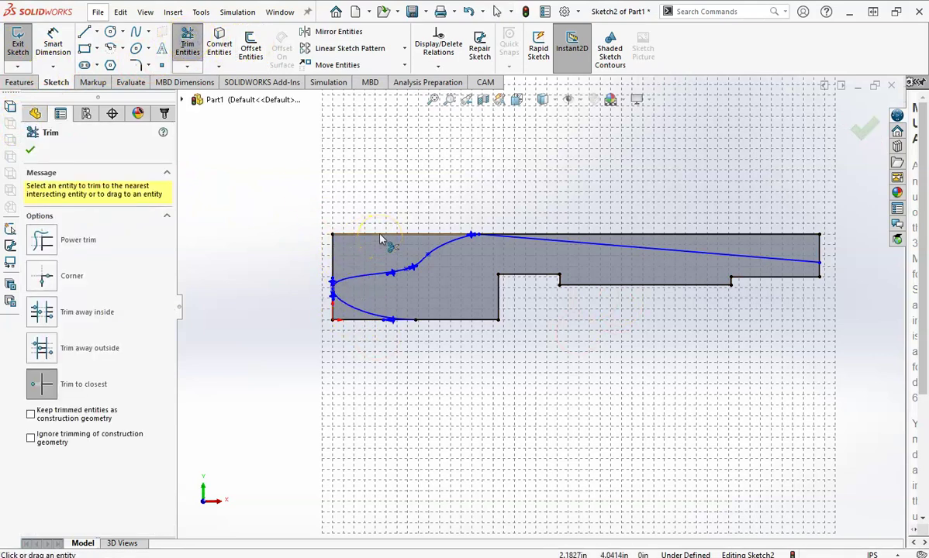
pyautogui.click(332, 309)
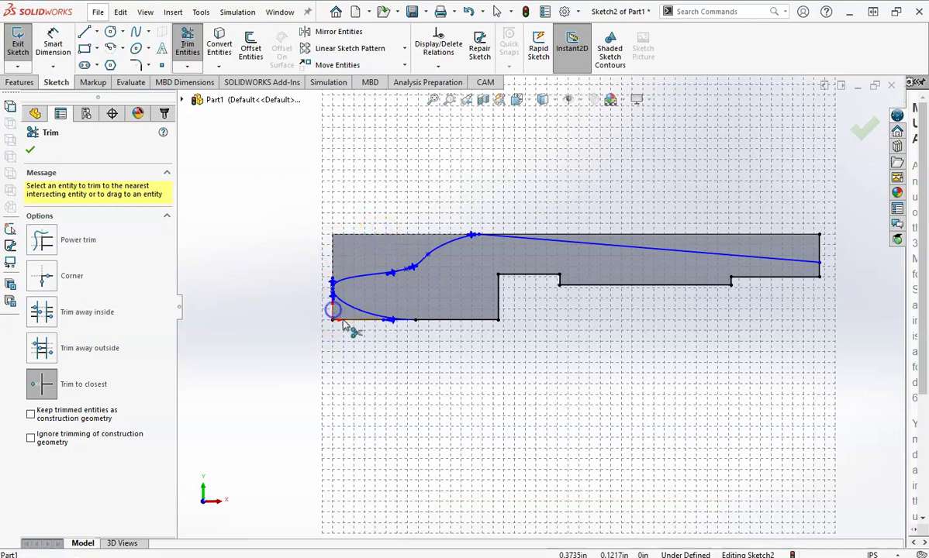
pyautogui.click(820, 250)
pyautogui.click(778, 237)
pyautogui.press('z')
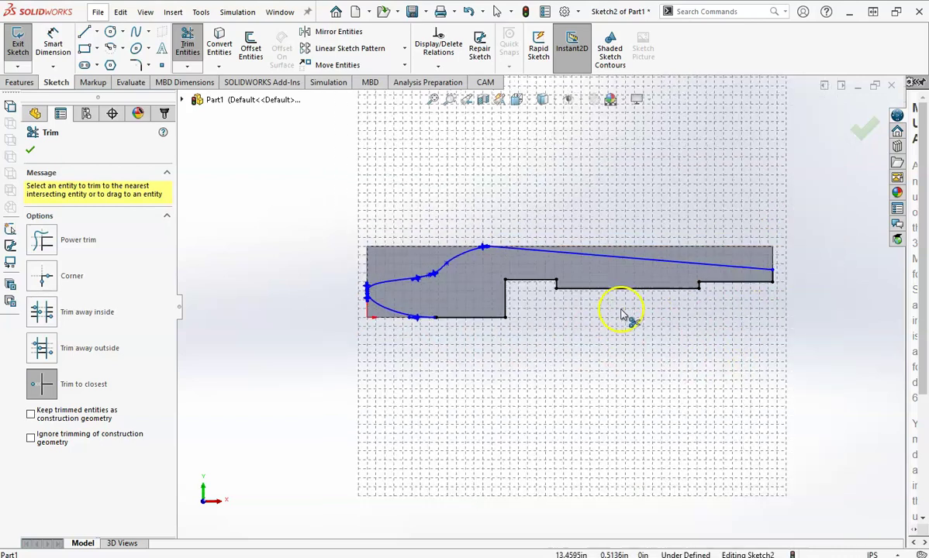
pyautogui.press('f')
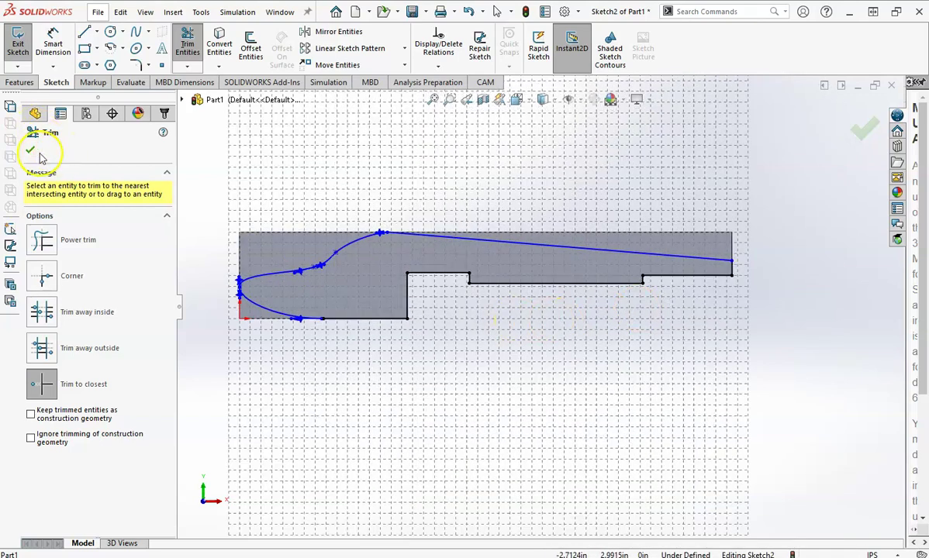
pyautogui.click(31, 150)
# Step: Exit the completed outline sketch
pyautogui.scroll(4, 543, 314)
pyautogui.scroll(-2, 594, 330)
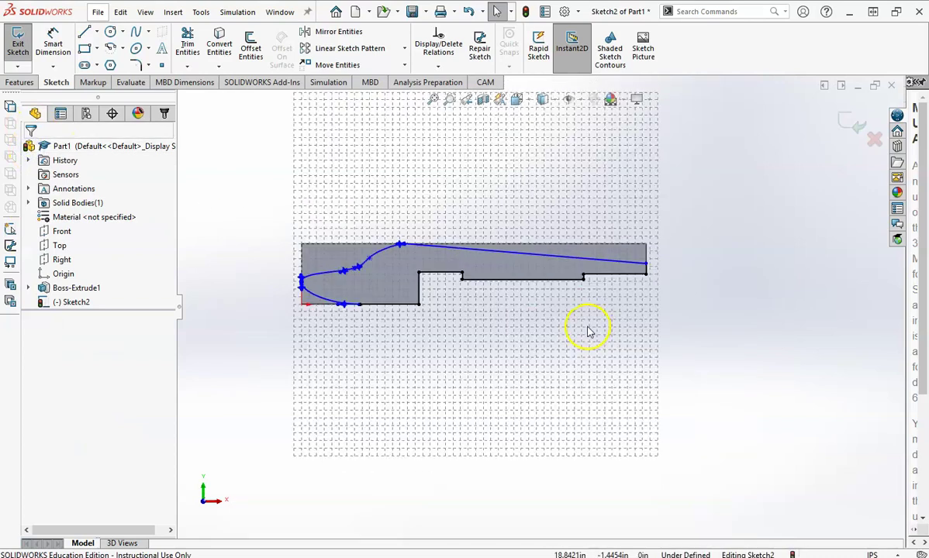
pyautogui.click(17, 83)
pyautogui.click(71, 302)
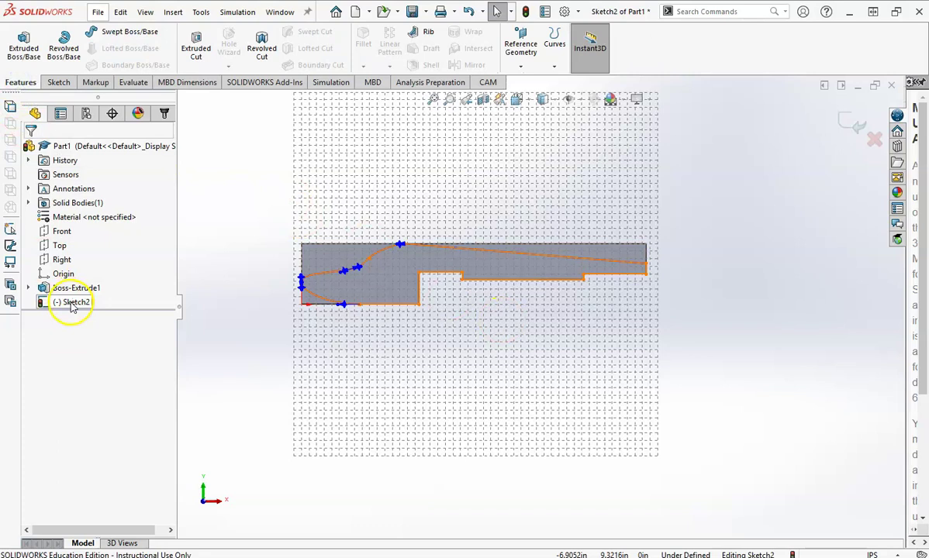
pyautogui.click(59, 83)
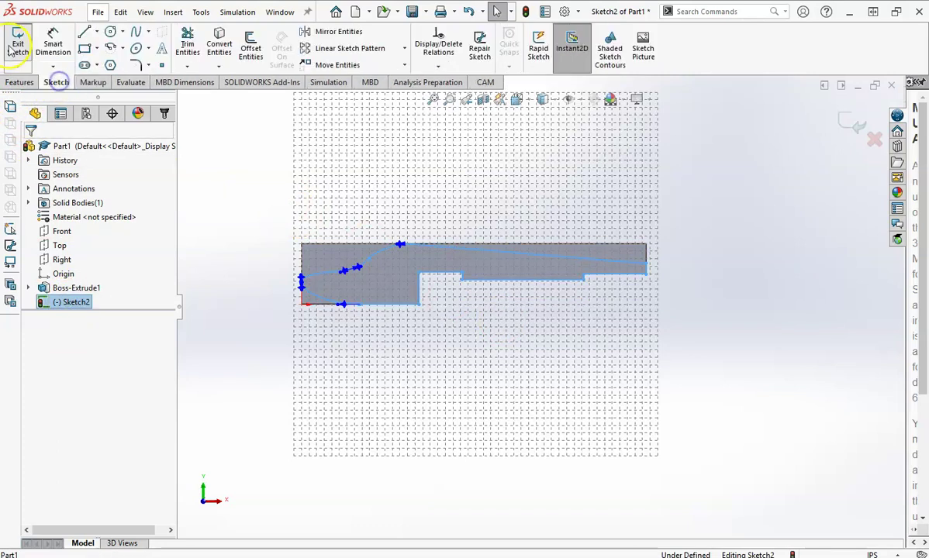
pyautogui.click(17, 38)
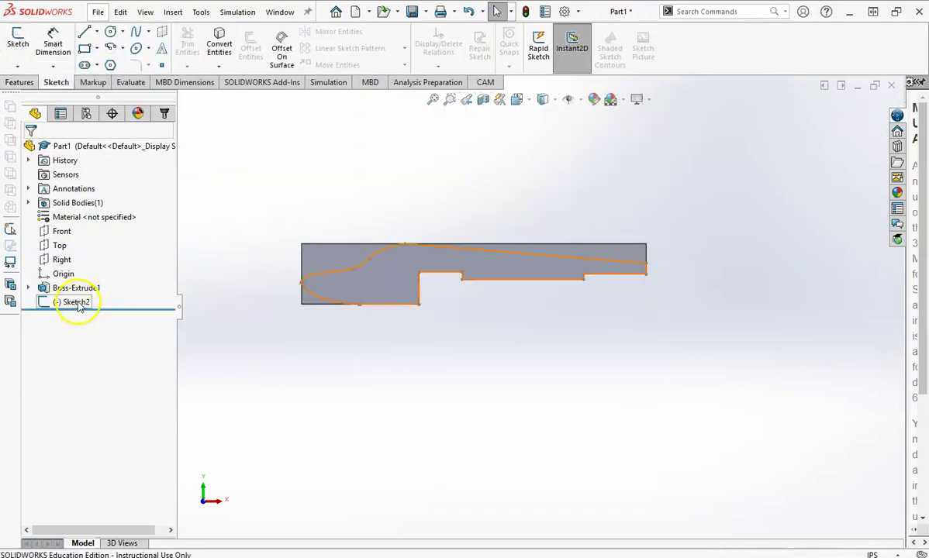
# Step: Cut-extrude Sketch2 Through All with the side to cut flipped, using the region inside the outline as the contour
pyautogui.click(73, 303)
pyautogui.click(19, 83)
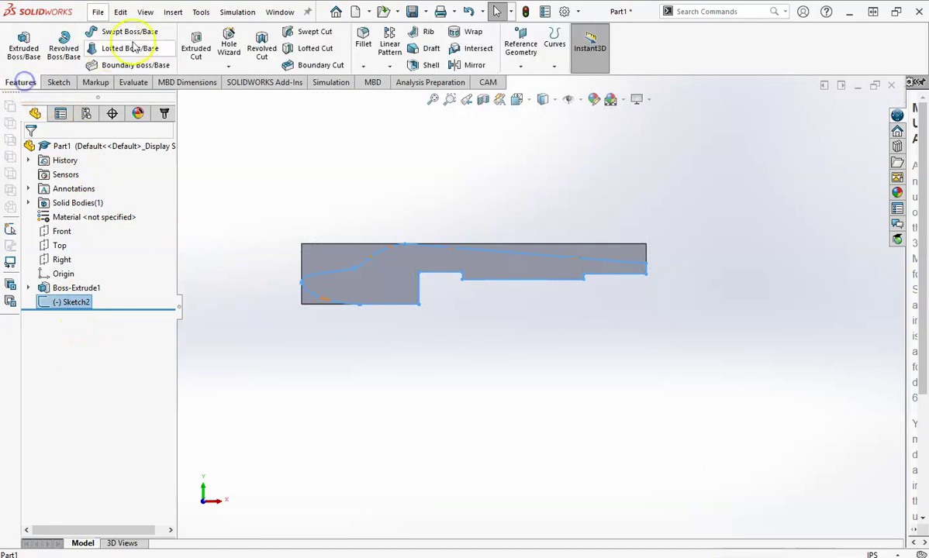
pyautogui.click(196, 40)
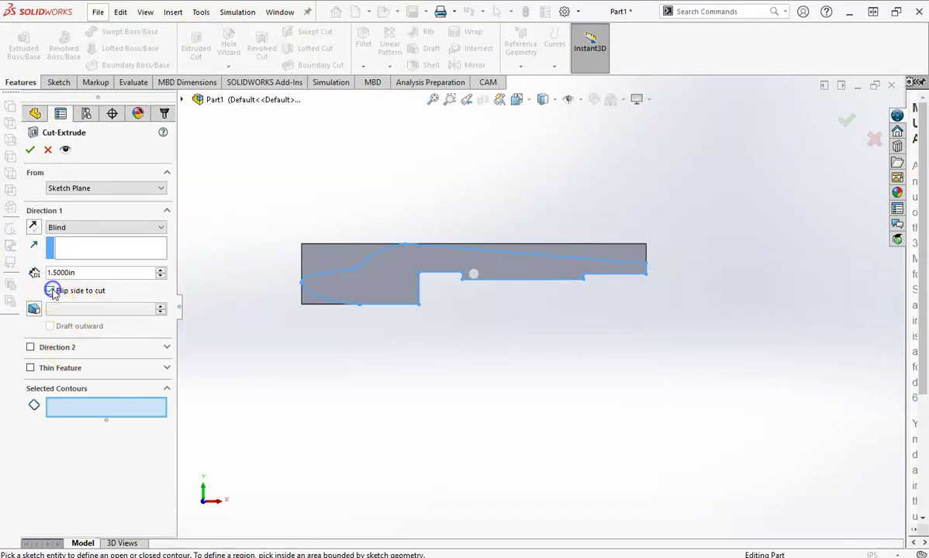
pyautogui.moveTo(349, 314); pyautogui.dragTo(459, 347, button='middle')
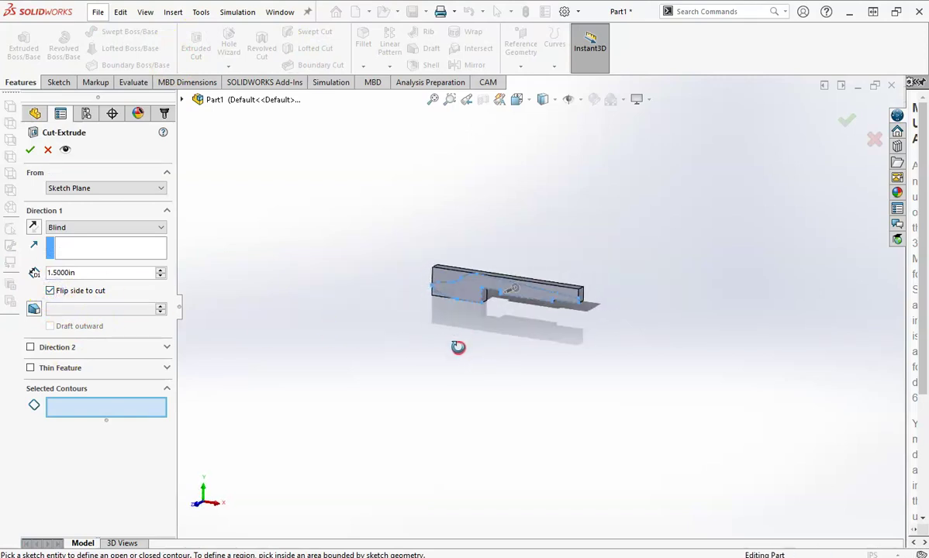
pyautogui.click(471, 293)
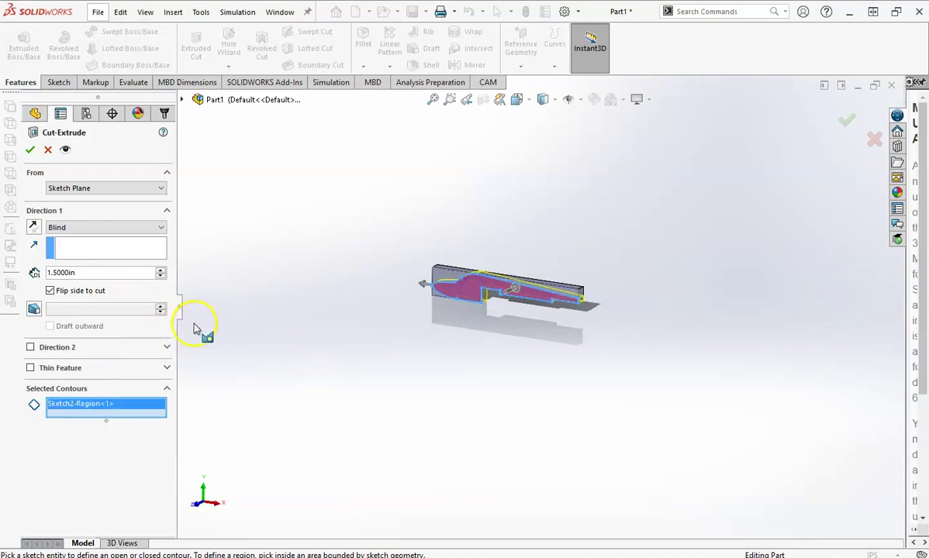
pyautogui.scroll(-3, 481, 295)
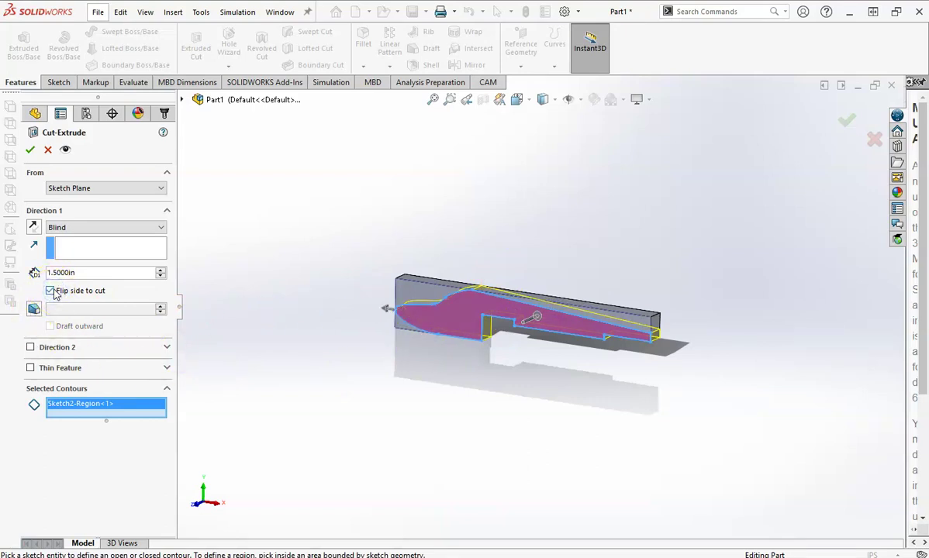
pyautogui.click(83, 226)
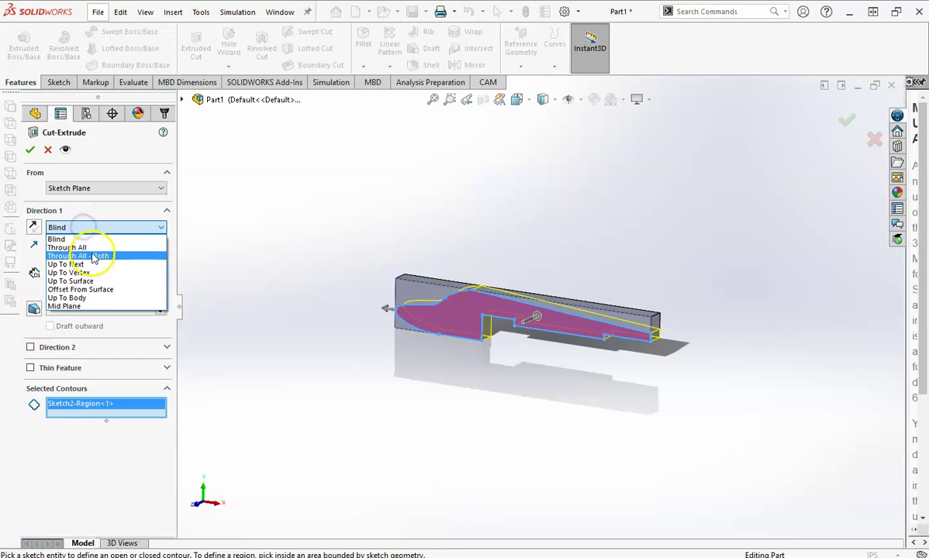
pyautogui.click(92, 247)
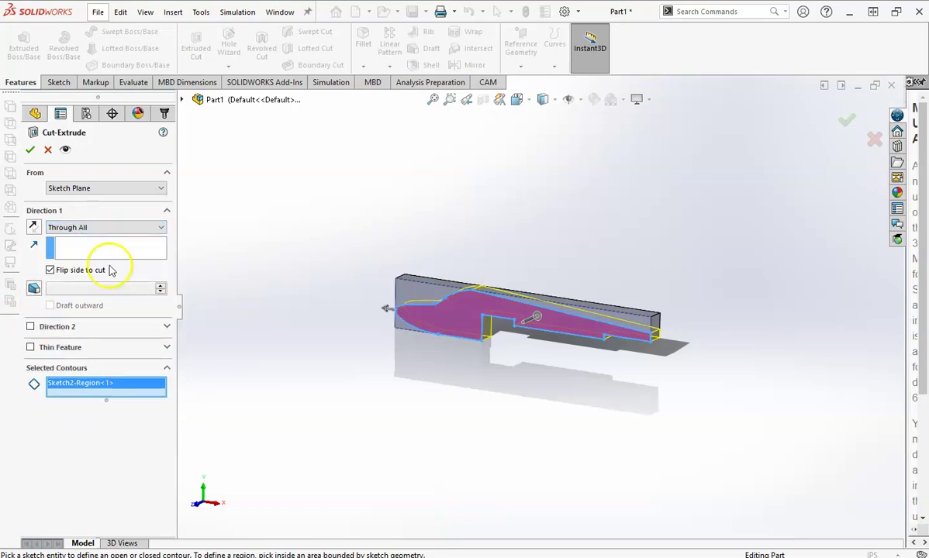
pyautogui.click(29, 151)
pyautogui.moveTo(426, 260); pyautogui.dragTo(448, 307, button='middle')
pyautogui.scroll(-3, 575, 311)
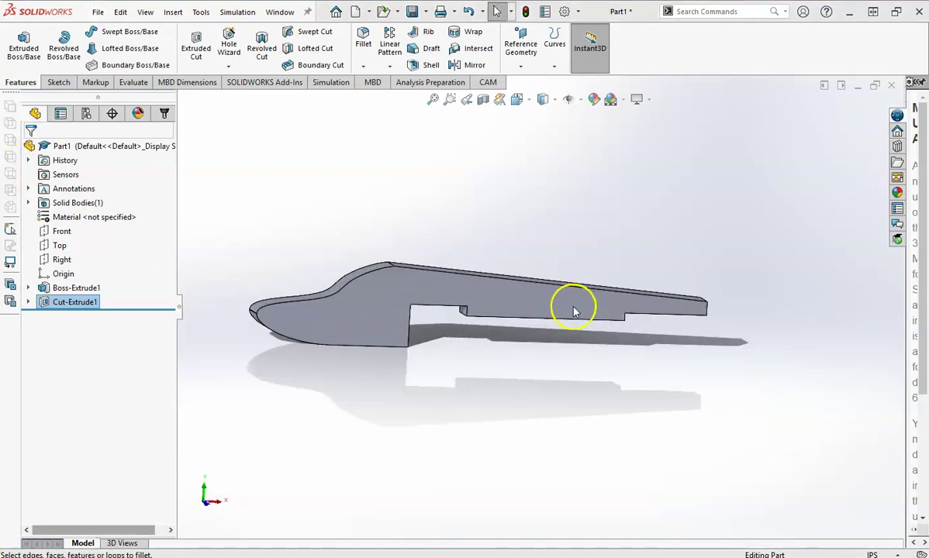
# Step: Save the part in the Airfoil folder of the student's IT directory, naming the file with the student's name followed by "body"
pyautogui.click(98, 12)
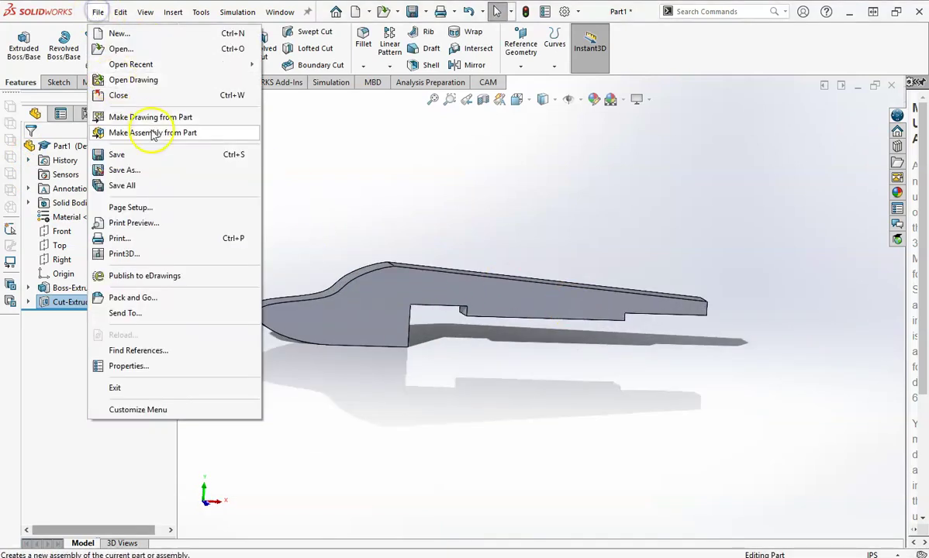
pyautogui.click(148, 158)
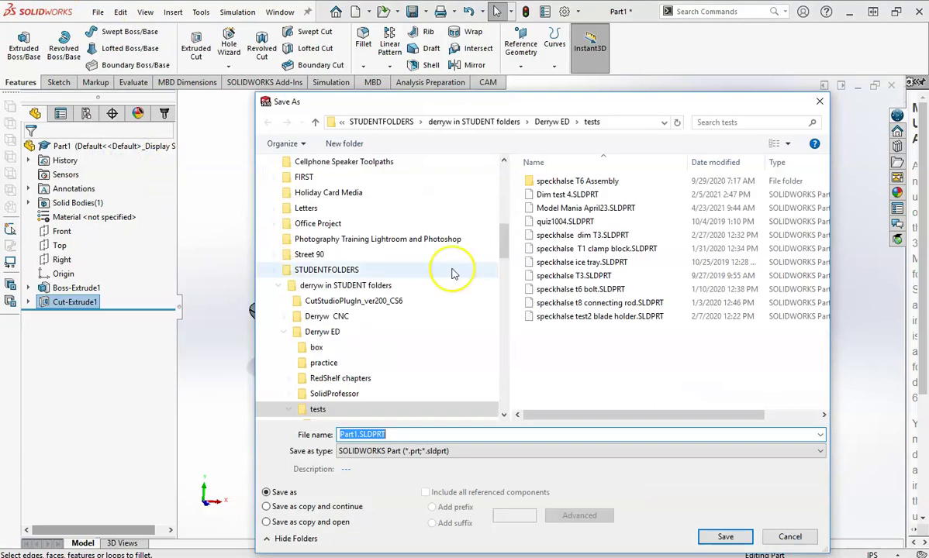
pyautogui.click(330, 270)
pyautogui.click(339, 287)
pyautogui.doubleClick(560, 221)
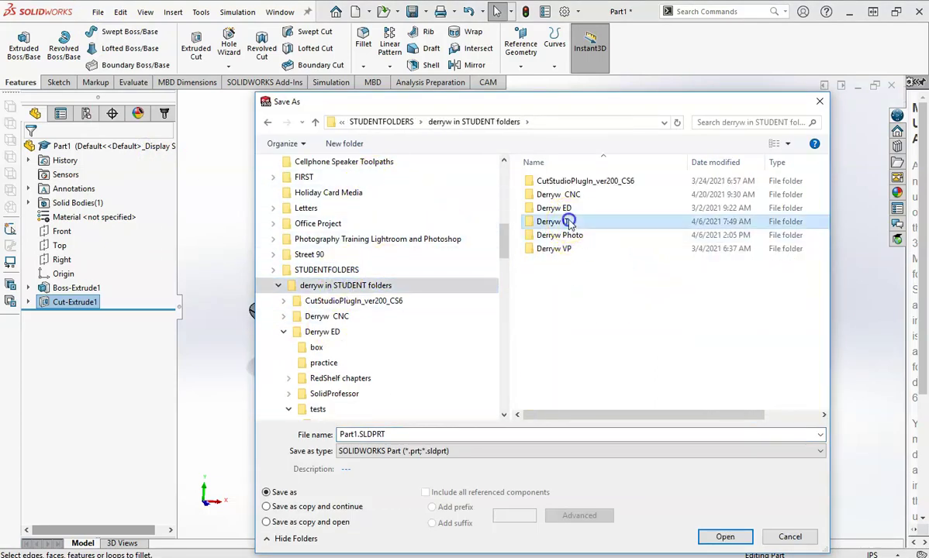
pyautogui.doubleClick(565, 183)
pyautogui.scroll(-2, 683, 372)
pyautogui.scroll(2, 682, 372)
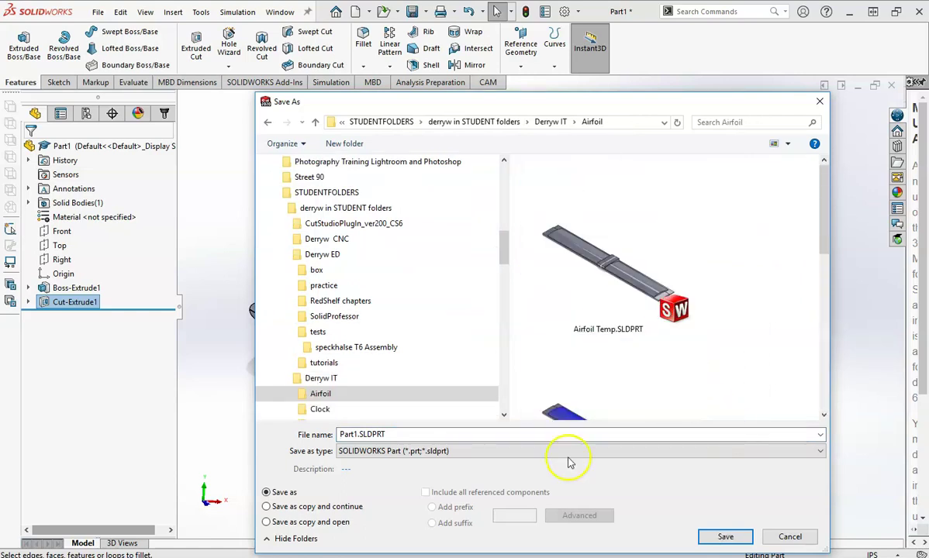
pyautogui.doubleClick(356, 436)
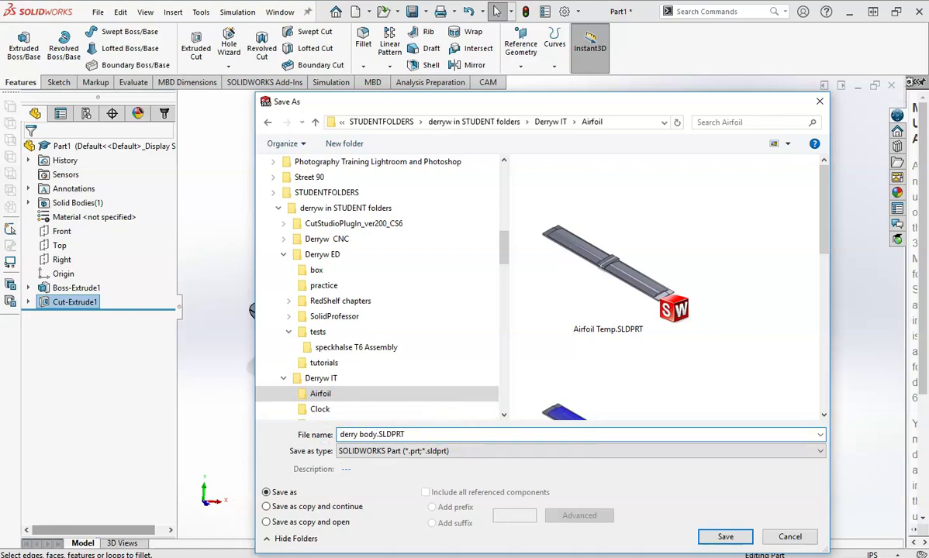
pyautogui.click(723, 535)
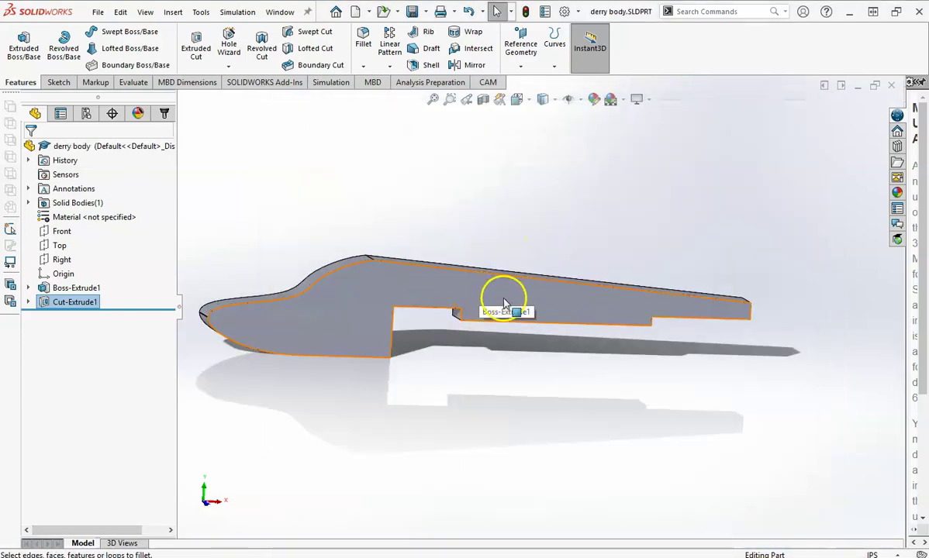
# Step: Make a drawing from the part using the 236 drawing template
pyautogui.scroll(2, 505, 303)
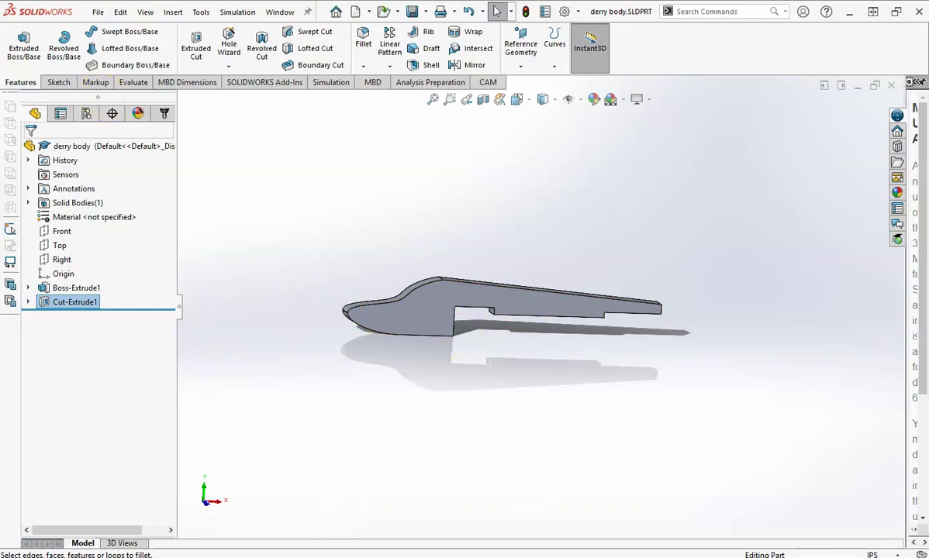
pyautogui.click(100, 14)
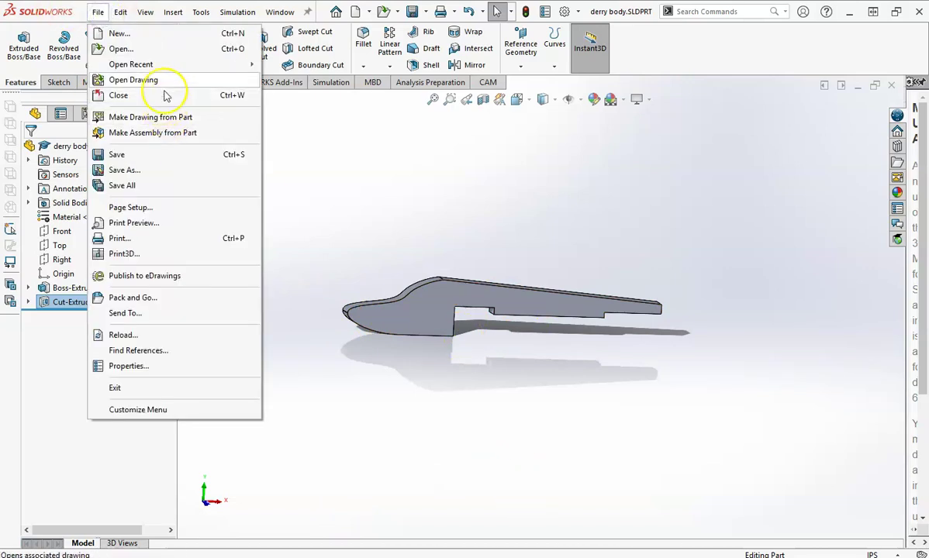
pyautogui.click(146, 118)
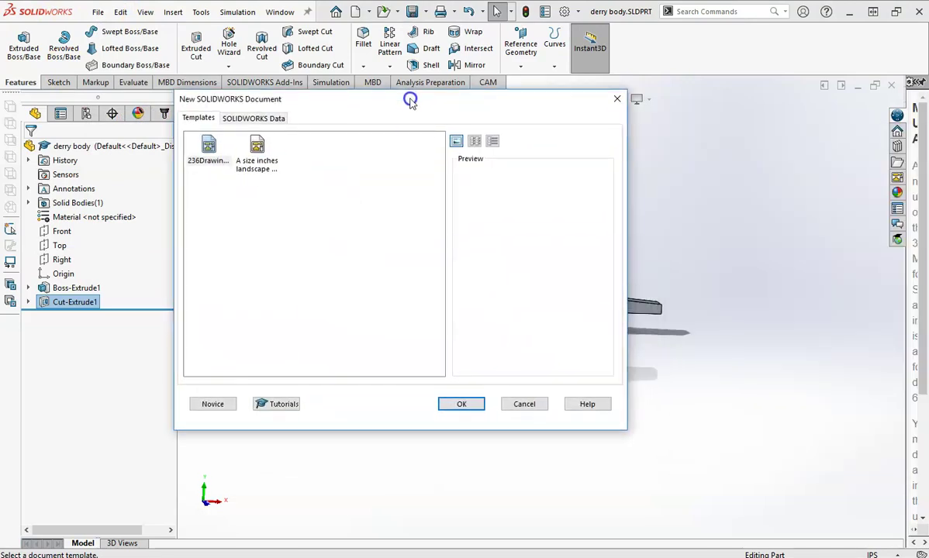
pyautogui.click(462, 405)
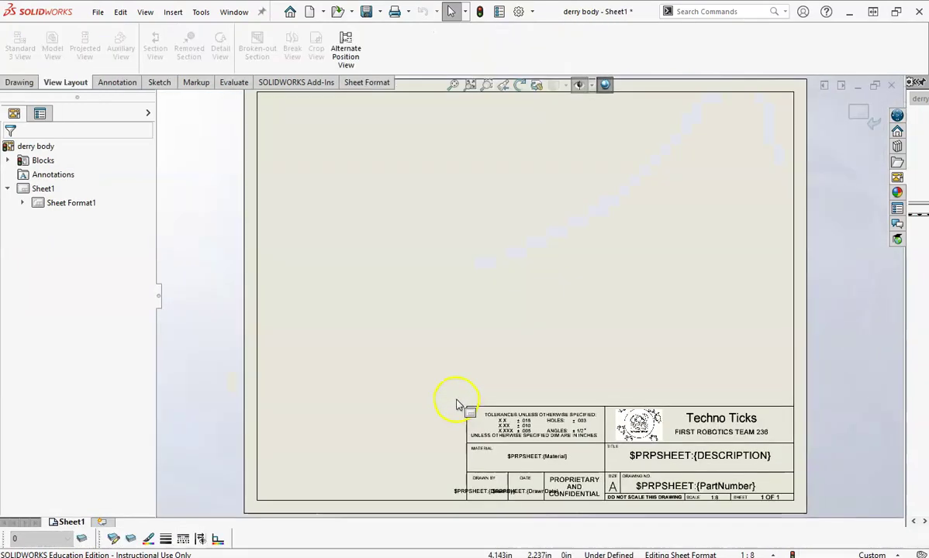
# Step: Leave sheet format editing and delete the 236 title block format from Sheet1
pyautogui.scroll(3, 591, 343)
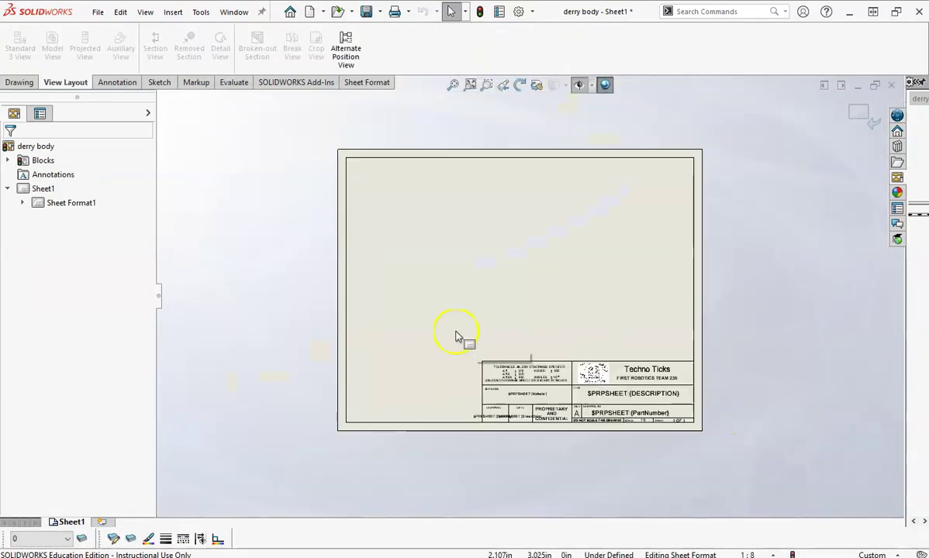
pyautogui.rightClick(54, 203)
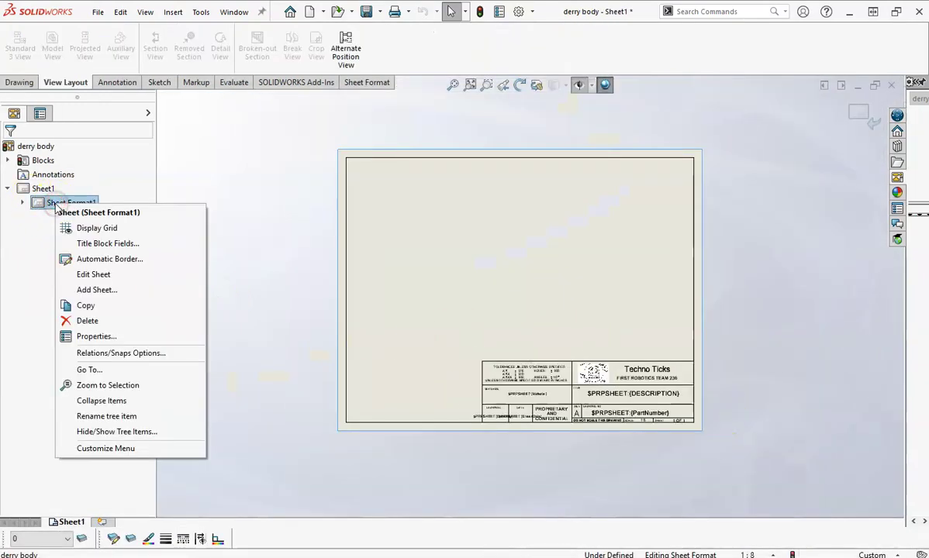
pyautogui.click(861, 115)
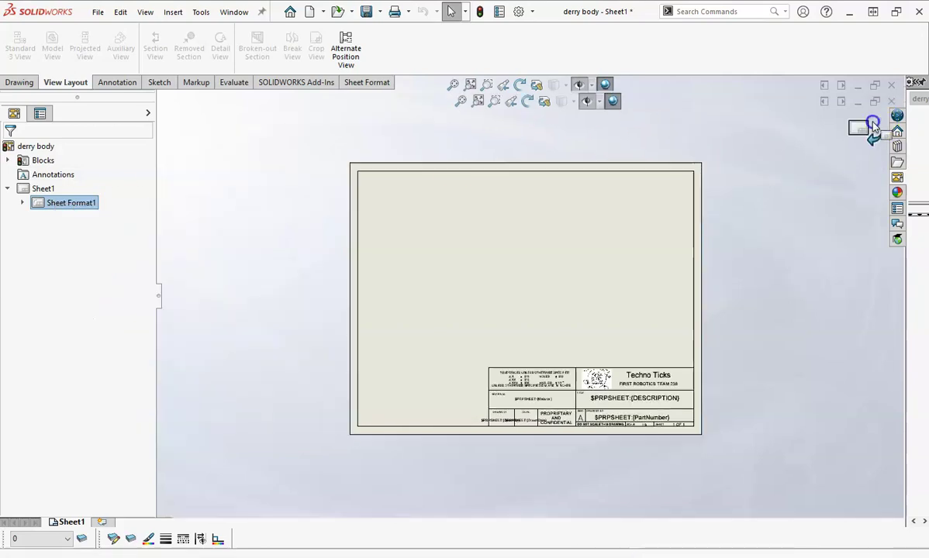
pyautogui.rightClick(90, 211)
pyautogui.click(121, 322)
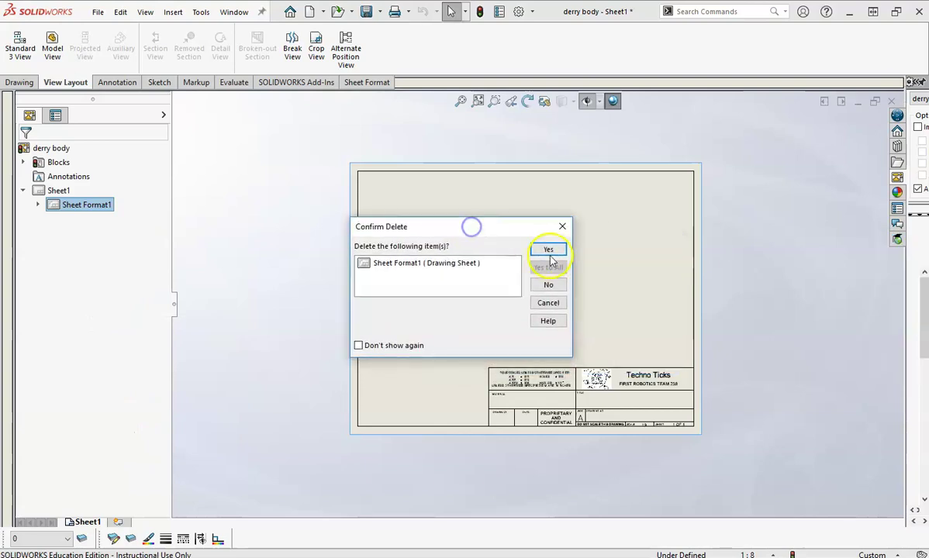
pyautogui.click(548, 249)
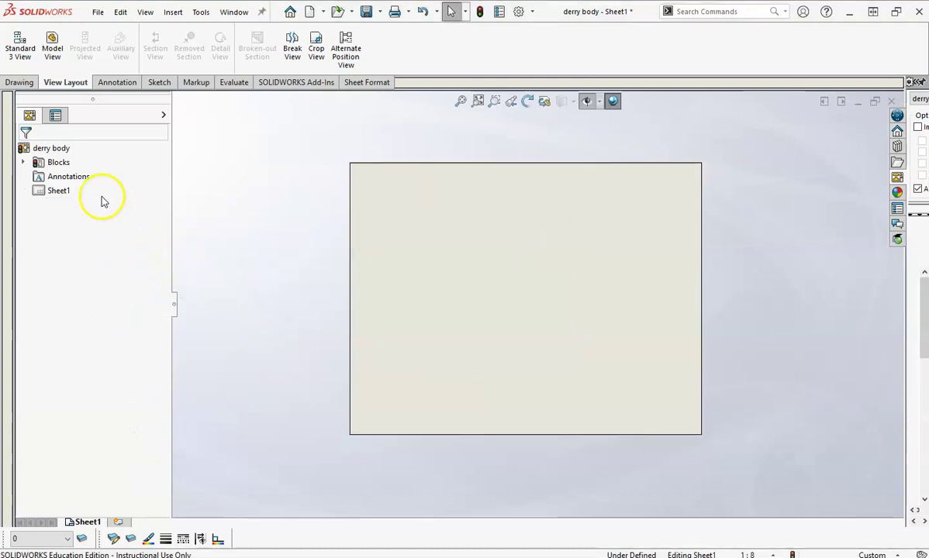
# Step: Change Sheet1's standard size to B (ANSI) Landscape and apply the sheet properties
pyautogui.rightClick(59, 192)
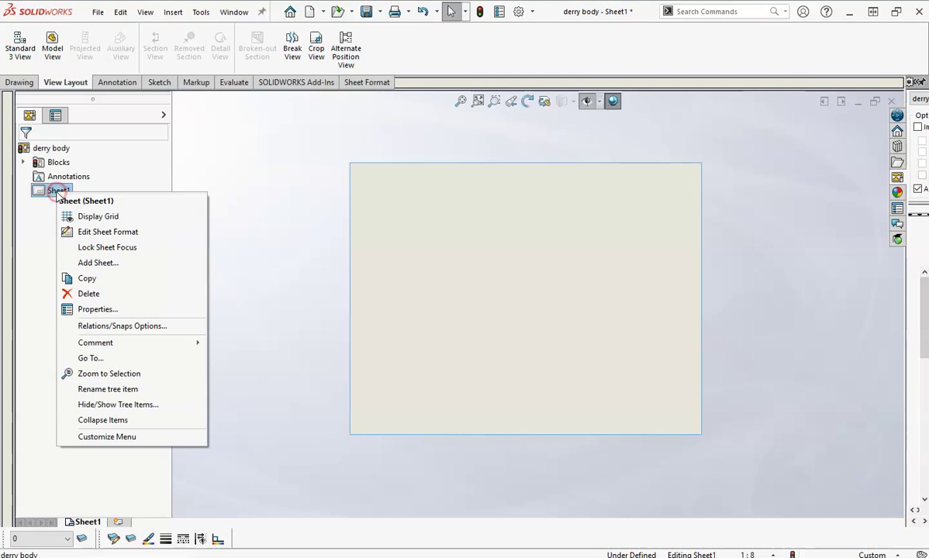
pyautogui.click(109, 309)
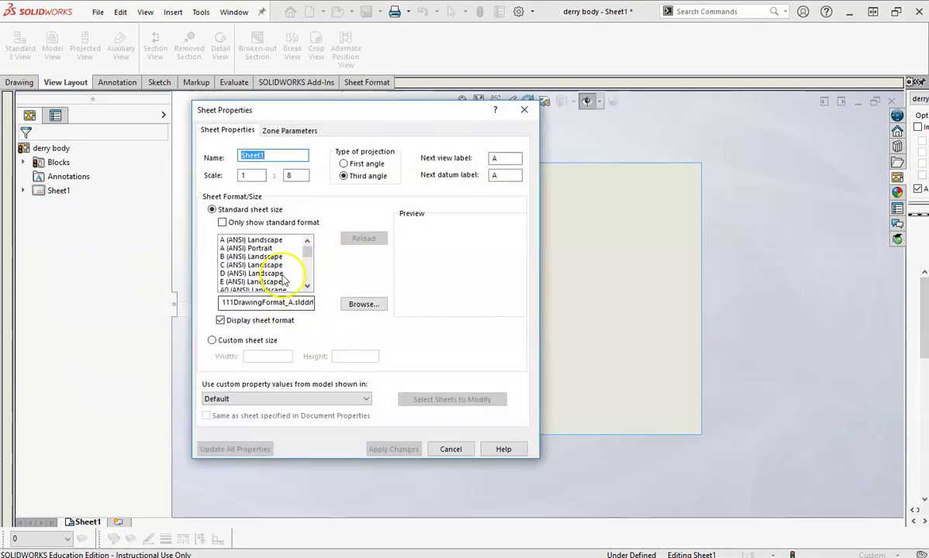
pyautogui.click(245, 257)
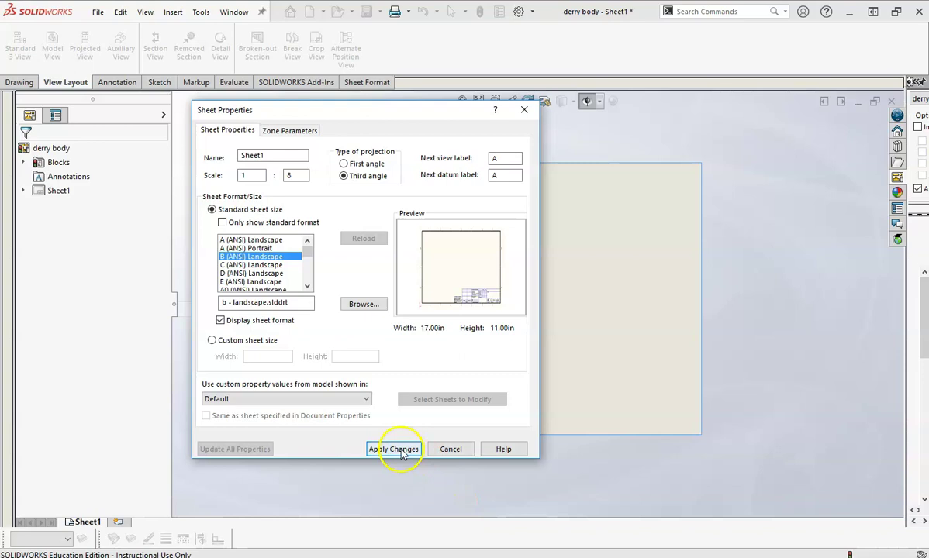
pyautogui.click(400, 449)
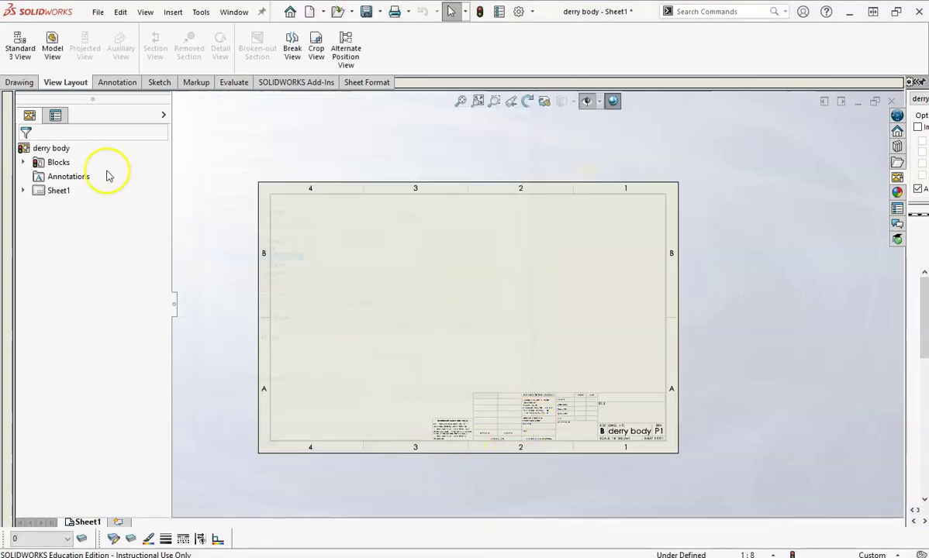
# Step: Delete the B-size border and title block format so that Sheet1 is blank
pyautogui.click(23, 191)
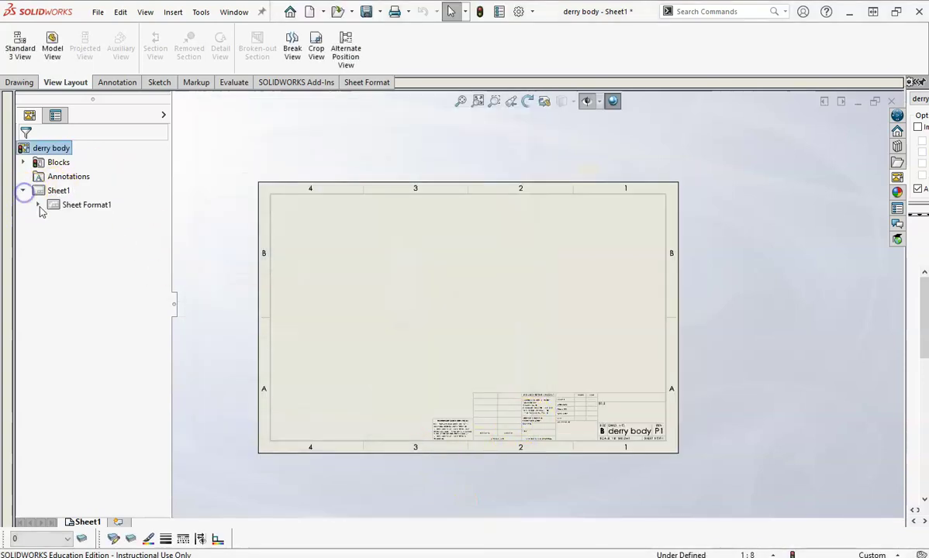
pyautogui.rightClick(52, 204)
pyautogui.click(109, 309)
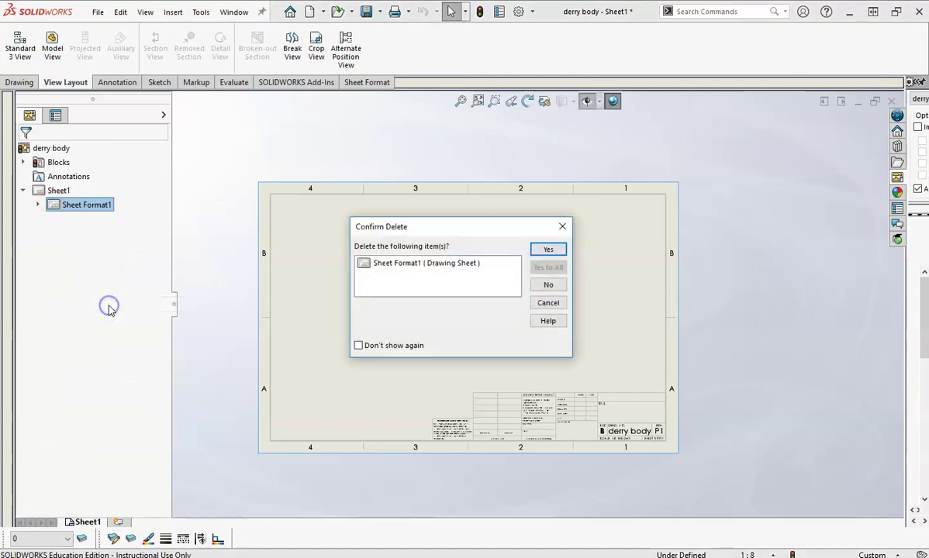
pyautogui.click(549, 250)
pyautogui.scroll(2, 470, 278)
pyautogui.scroll(-1, 465, 275)
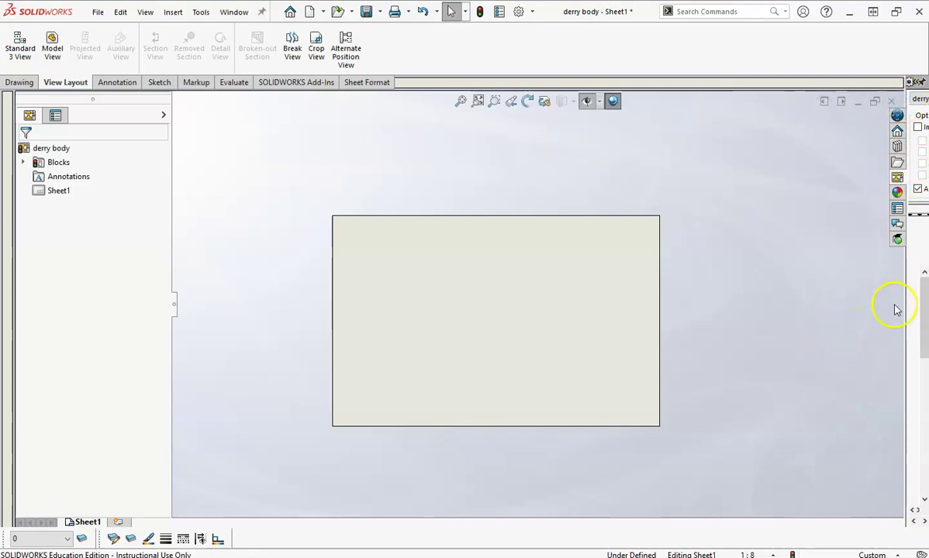
# Step: Place the model's Front view near the middle of the sheet without adding any projected views
pyautogui.moveTo(905, 276); pyautogui.dragTo(767, 282)
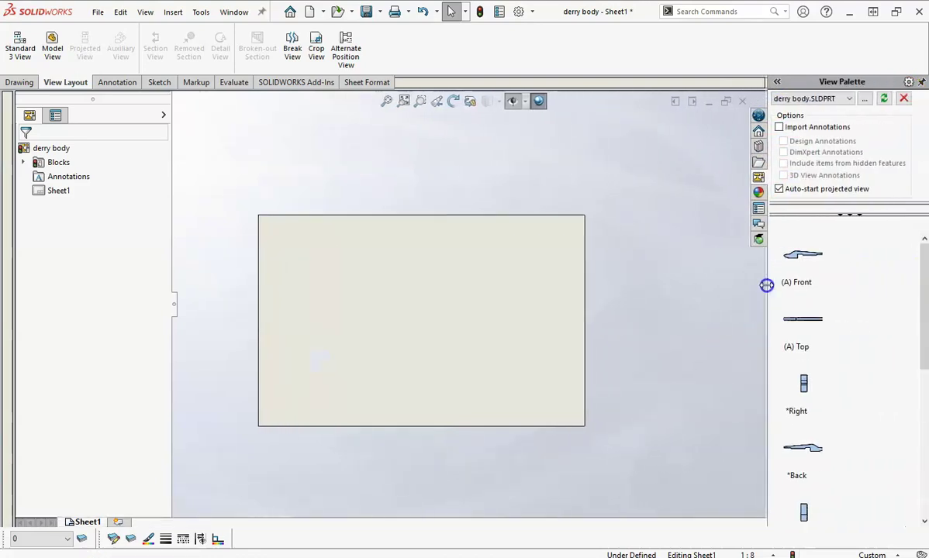
pyautogui.moveTo(808, 259); pyautogui.dragTo(802, 260)
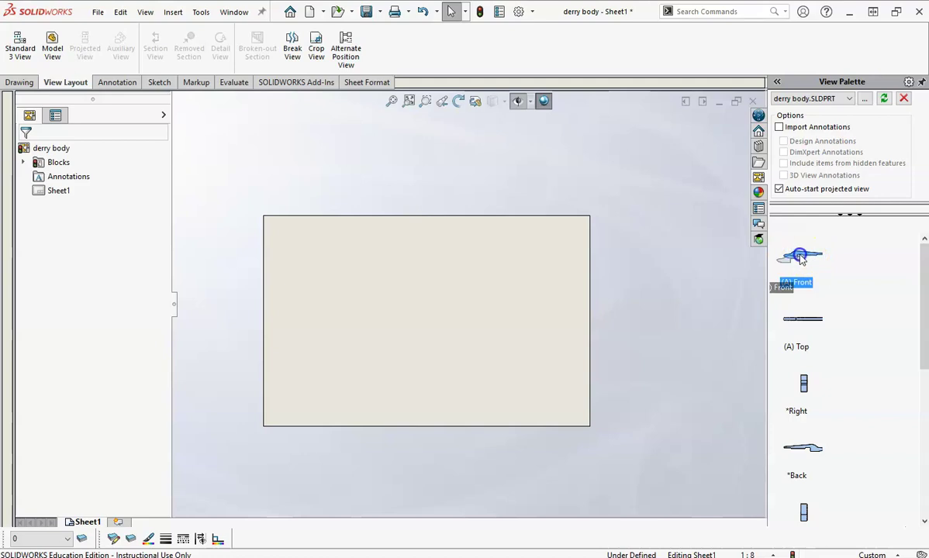
pyautogui.moveTo(519, 285); pyautogui.dragTo(423, 305)
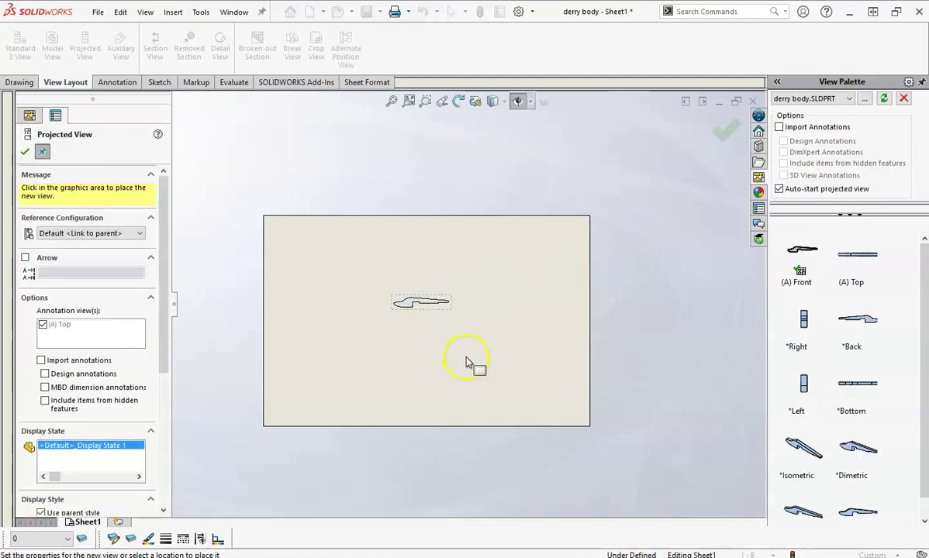
pyautogui.click(25, 151)
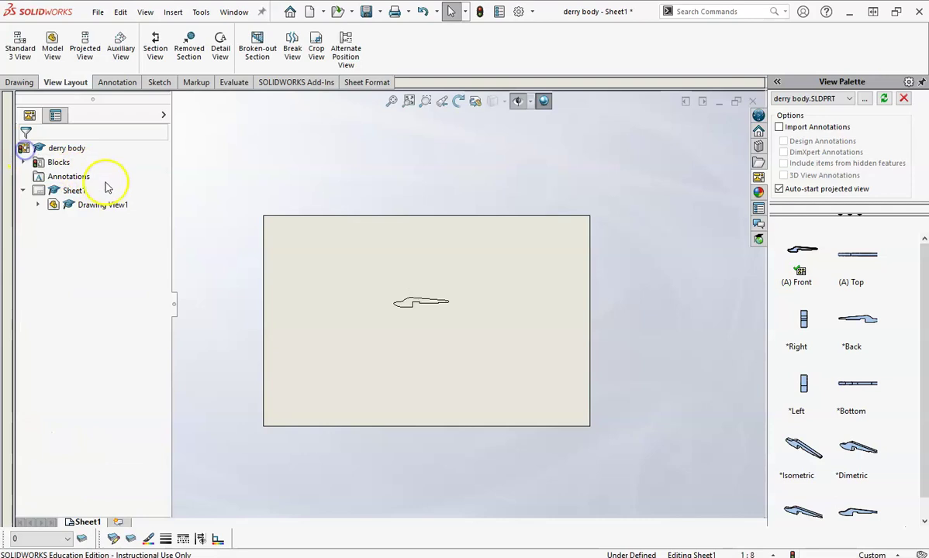
# Step: Give the front view a custom scale of 1:1 and move it so its nose lies inside the sheet's upper left area
pyautogui.click(393, 317)
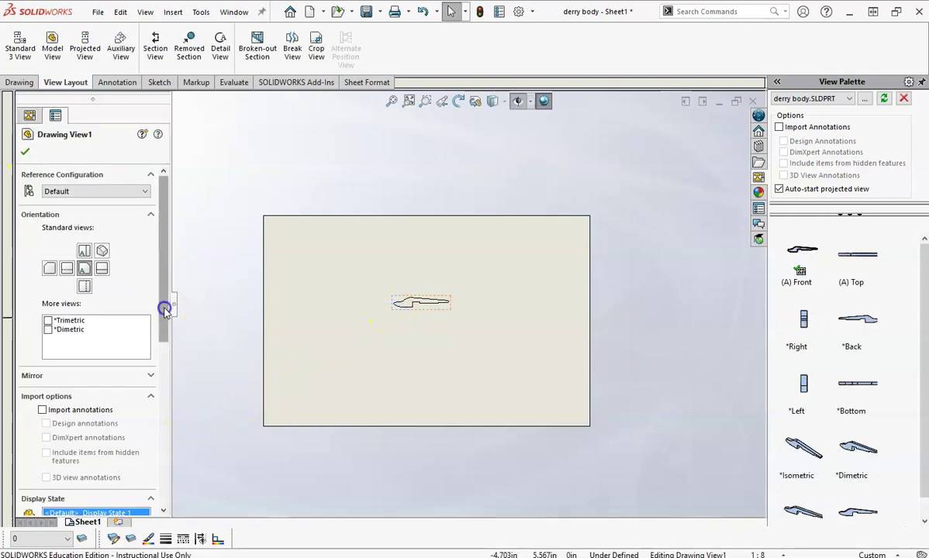
pyautogui.moveTo(165, 310); pyautogui.dragTo(179, 442)
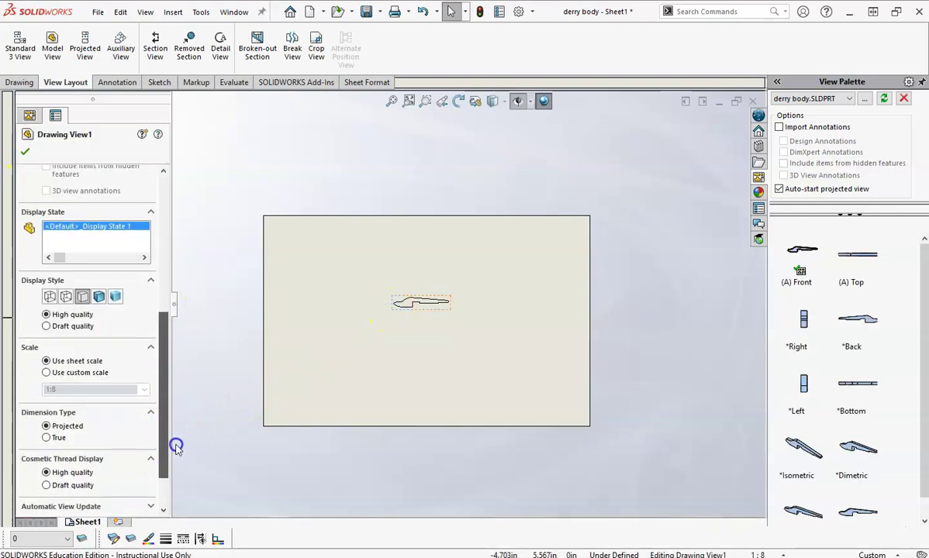
pyautogui.click(46, 373)
pyautogui.click(144, 389)
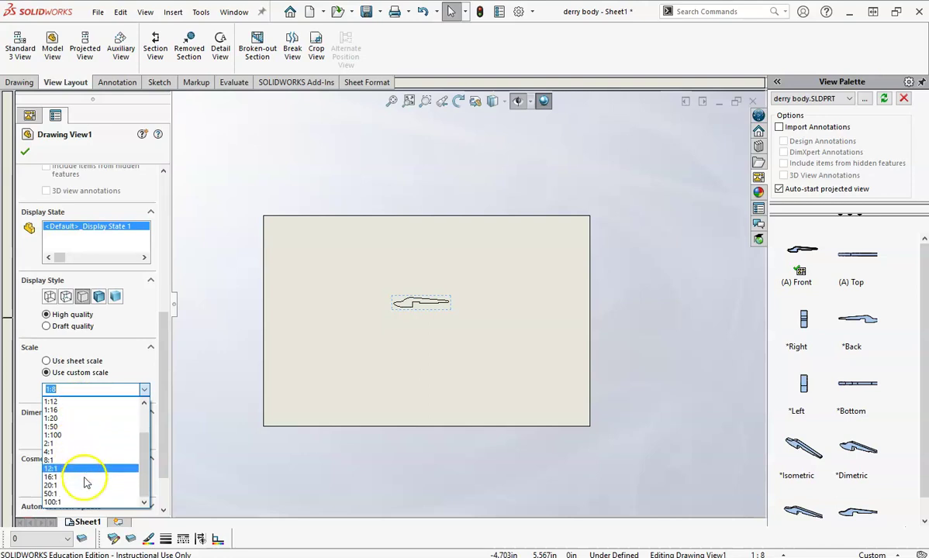
pyautogui.scroll(2, 84, 475)
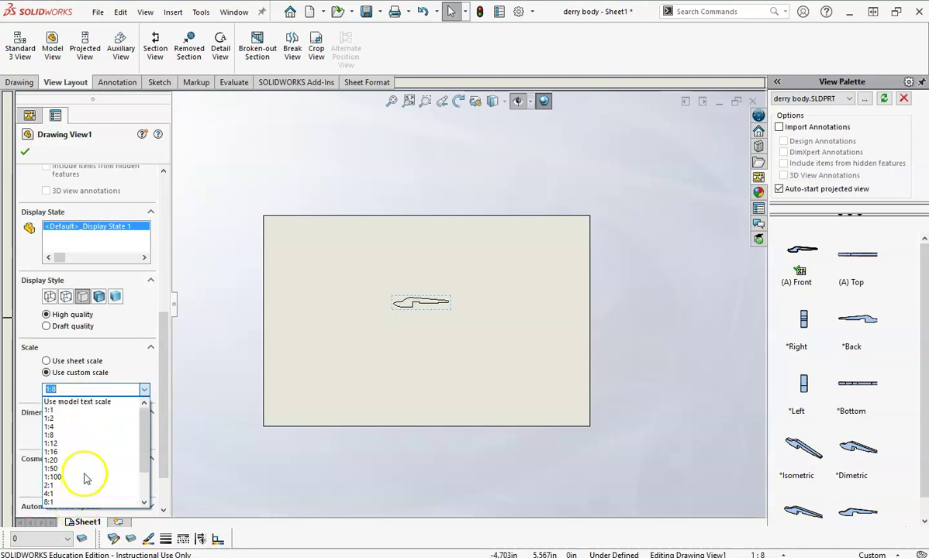
pyautogui.click(57, 411)
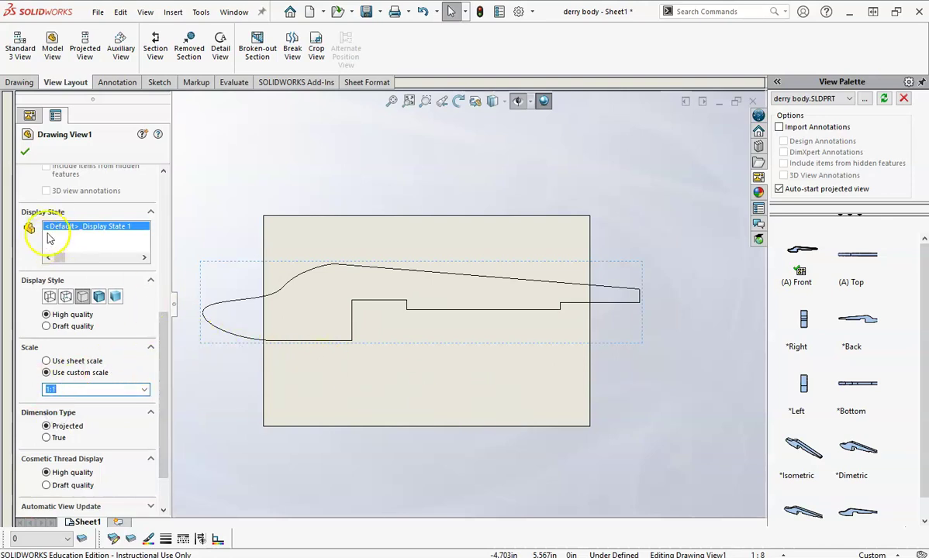
pyautogui.click(25, 155)
pyautogui.click(24, 155)
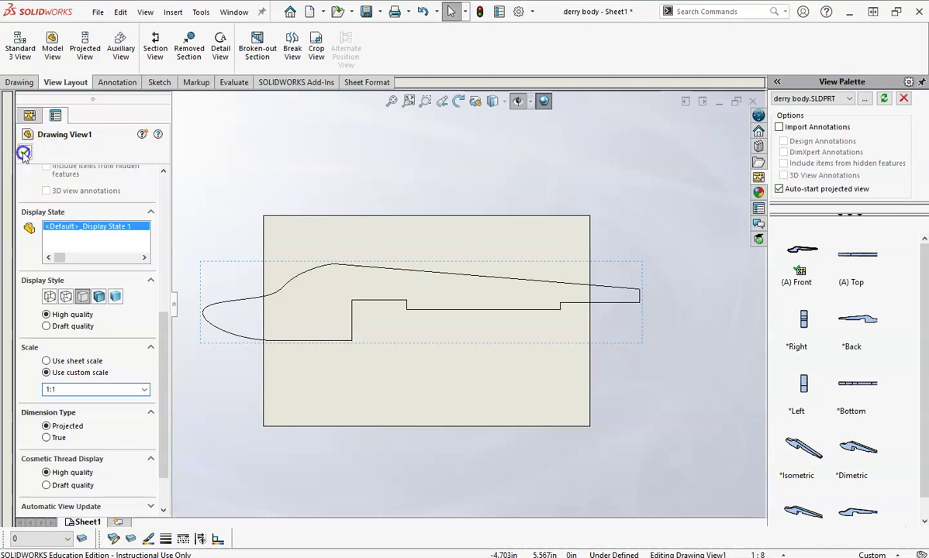
pyautogui.moveTo(528, 264)
pyautogui.mouseDown()
pyautogui.moveTo(567, 261)
pyautogui.moveTo(609, 237)
pyautogui.moveTo(585, 231)
pyautogui.mouseUp()
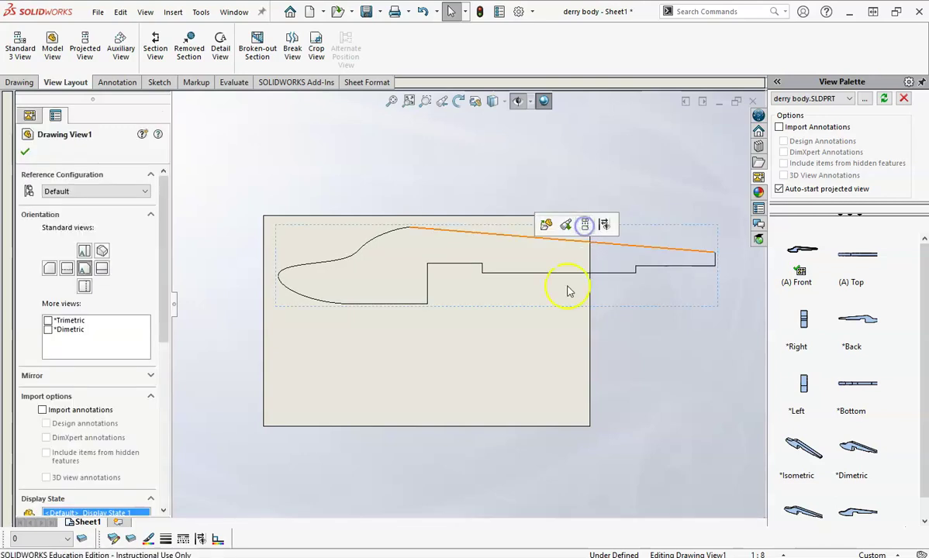
pyautogui.click(26, 153)
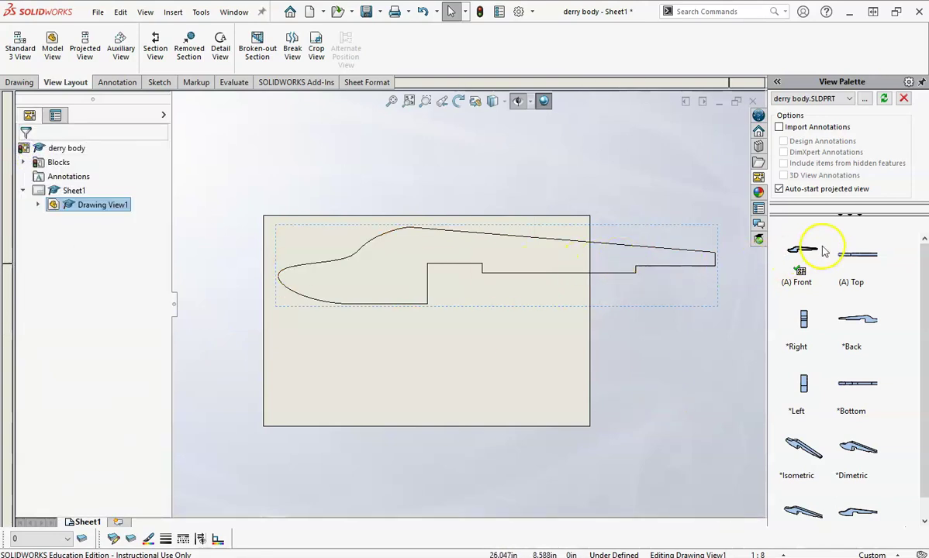
# Step: Add a second Front view below the first, without projections, and give it a custom scale of 1:1
pyautogui.moveTo(816, 254); pyautogui.dragTo(349, 362)
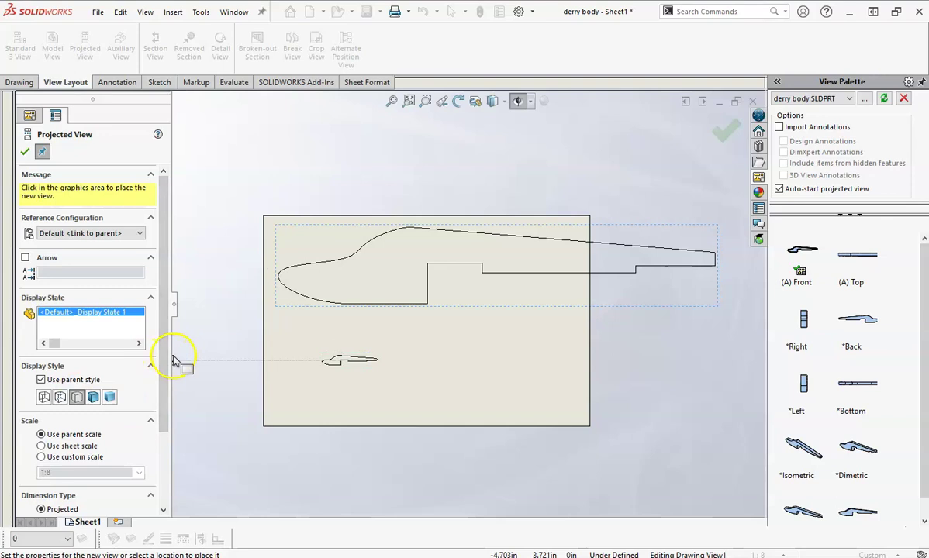
pyautogui.press('Escape')
pyautogui.click(352, 381)
pyautogui.click(162, 320)
pyautogui.moveTo(163, 320); pyautogui.dragTo(174, 425)
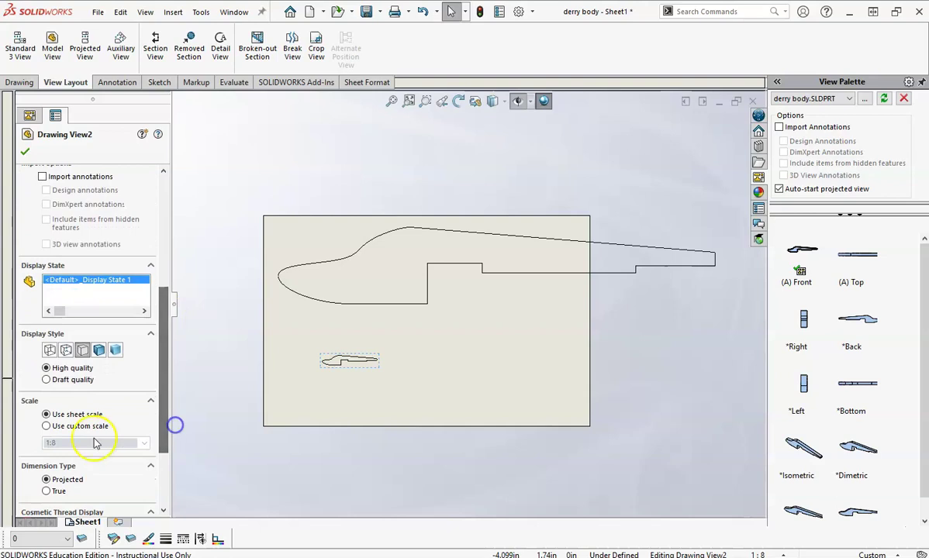
pyautogui.click(47, 427)
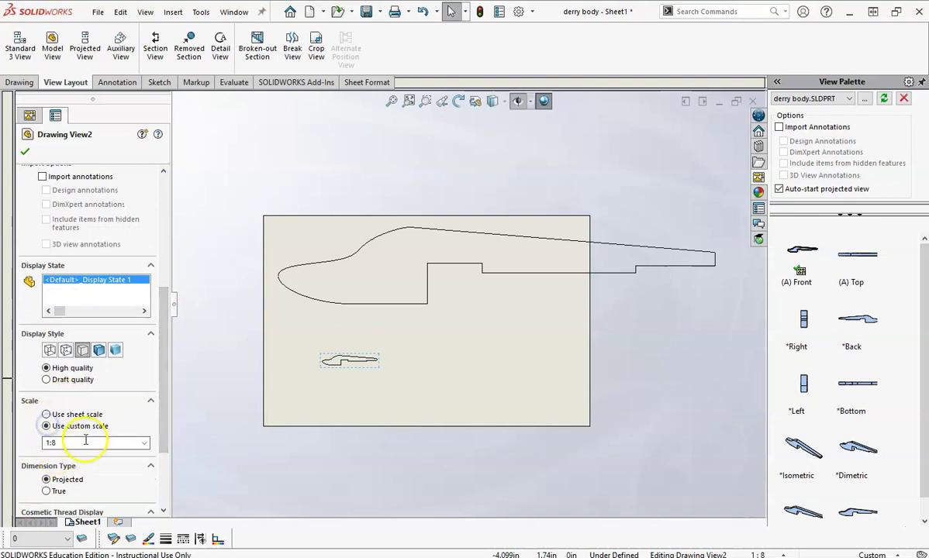
pyautogui.click(144, 443)
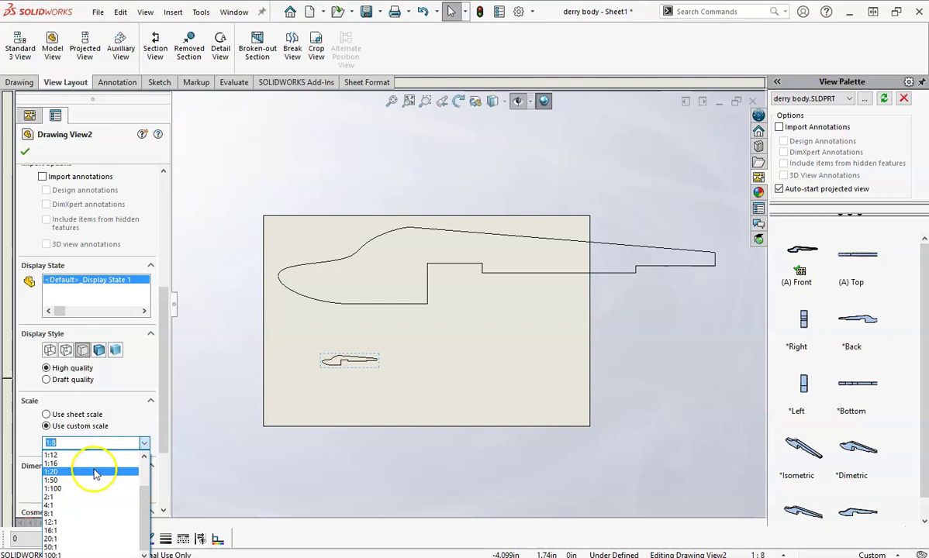
pyautogui.scroll(2, 118, 492)
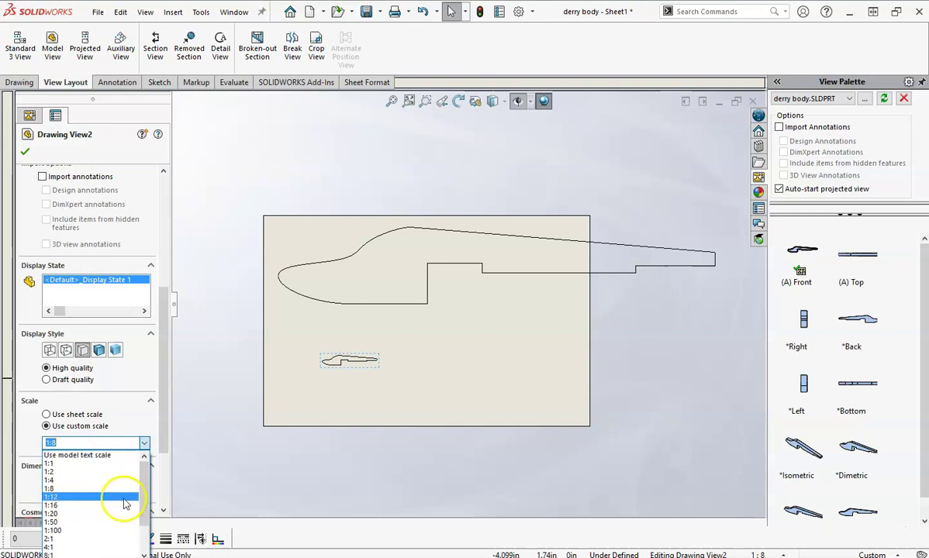
pyautogui.click(59, 463)
pyautogui.click(27, 152)
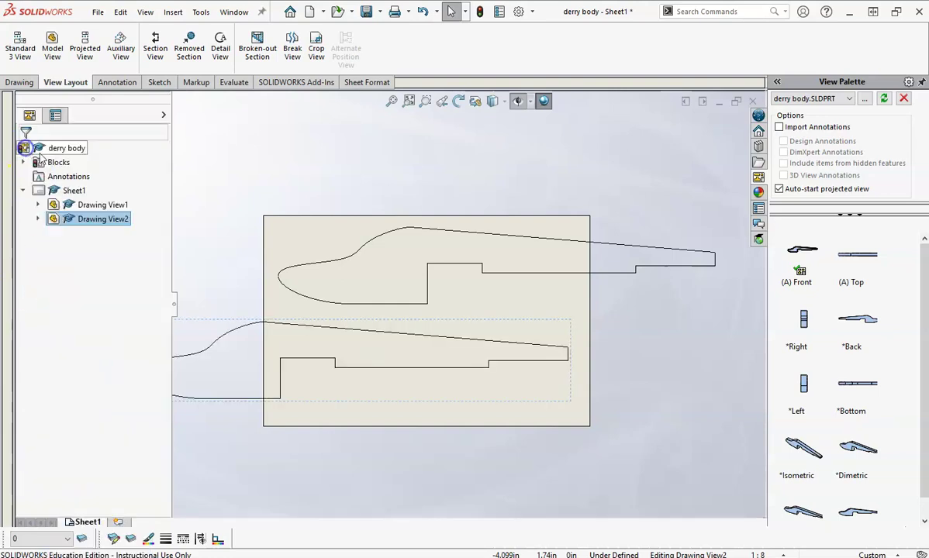
# Step: Shift the second front view slightly down and to the right, below the first view
pyautogui.moveTo(419, 320)
pyautogui.mouseDown()
pyautogui.moveTo(402, 321)
pyautogui.moveTo(428, 331)
pyautogui.moveTo(428, 323)
pyautogui.mouseUp()
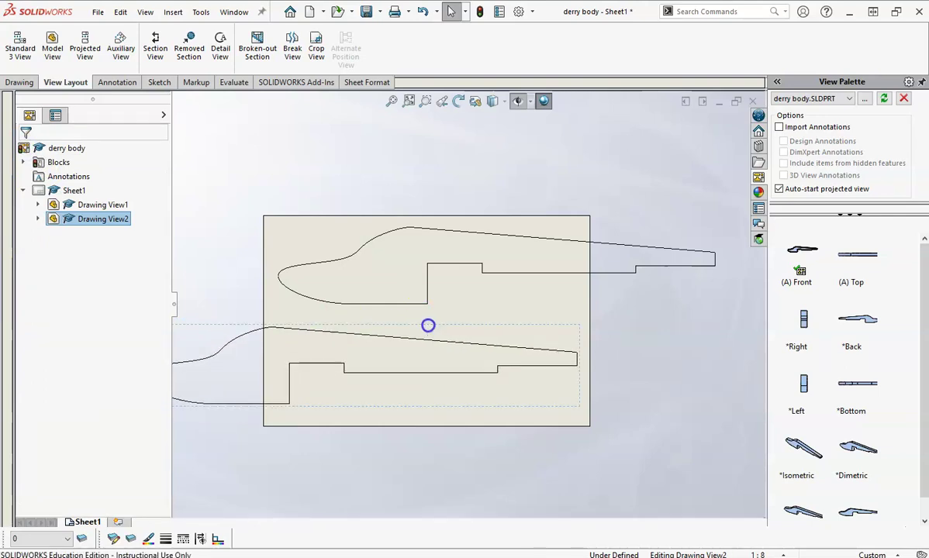
pyautogui.scroll(2, 588, 303)
pyautogui.scroll(1, 466, 307)
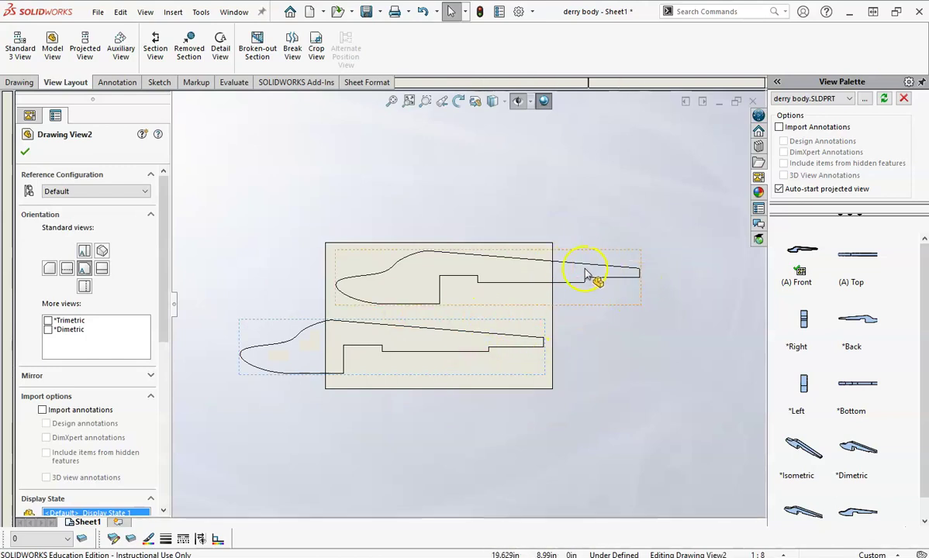
pyautogui.click(25, 152)
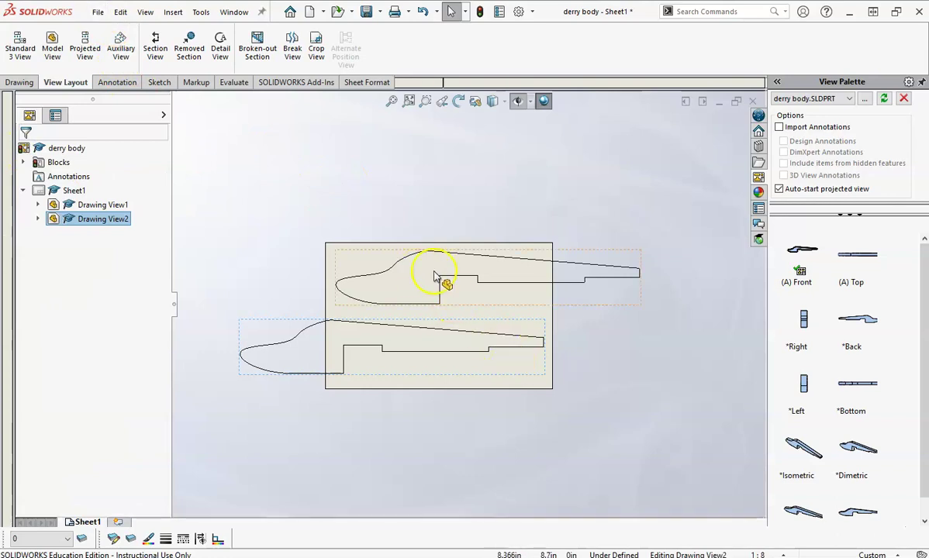
# Step: Save the drawing in the Airfoil folder as a SOLIDWORKS Drawing, keeping the suggested file name
pyautogui.click(100, 13)
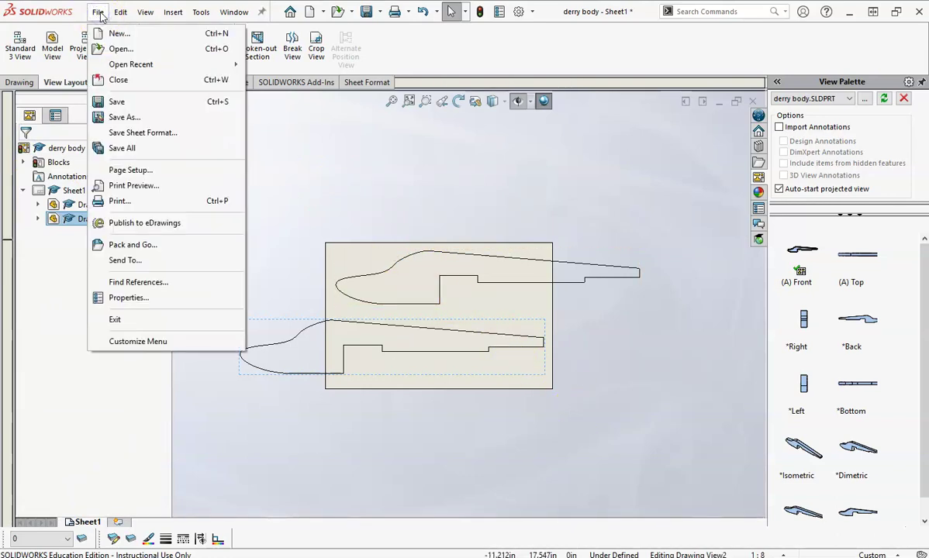
pyautogui.click(332, 176)
pyautogui.click(100, 13)
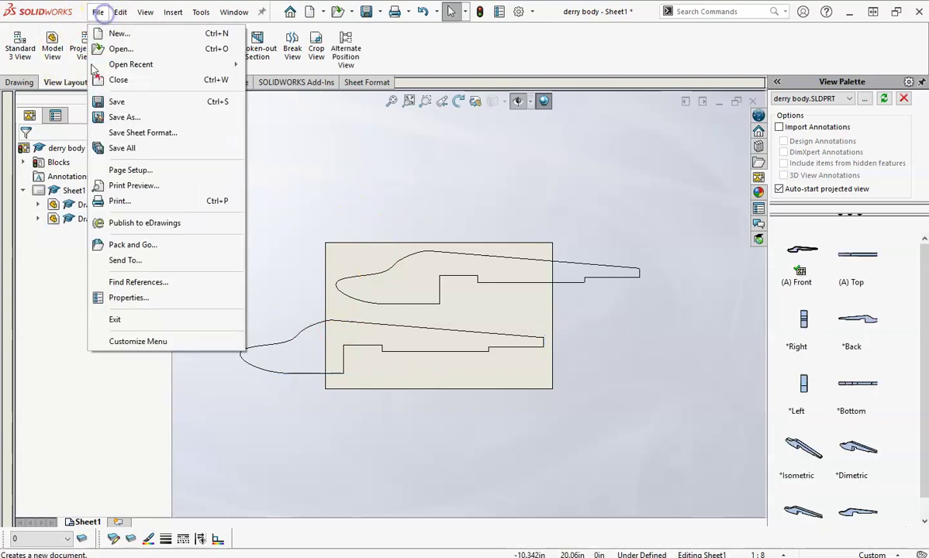
pyautogui.click(118, 117)
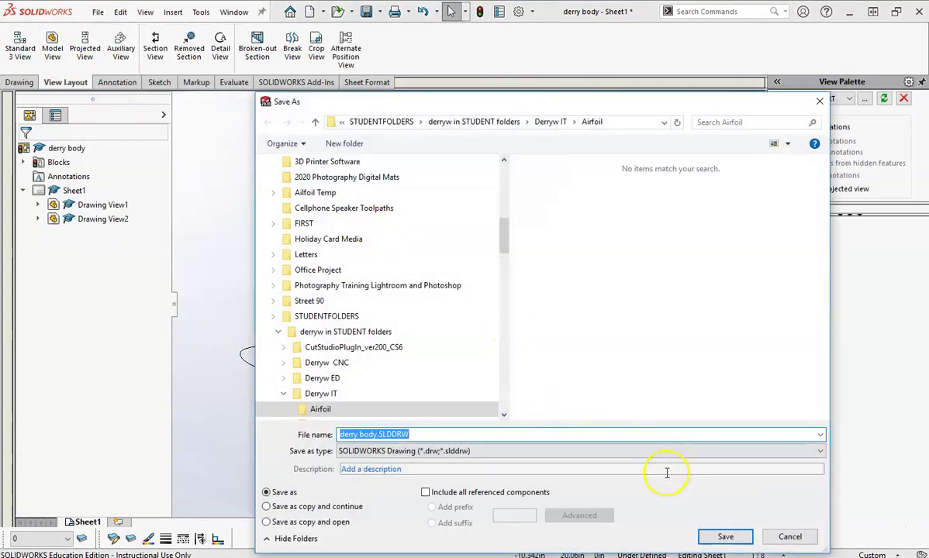
pyautogui.click(725, 536)
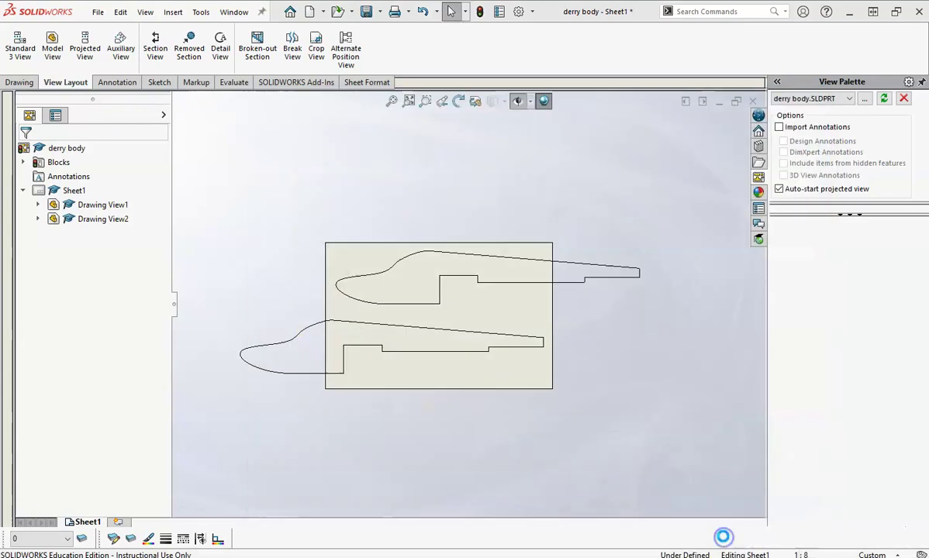
# Step: Start printing the drawing and choose HS-TechCopier on r18-print as the printer
pyautogui.click(98, 11)
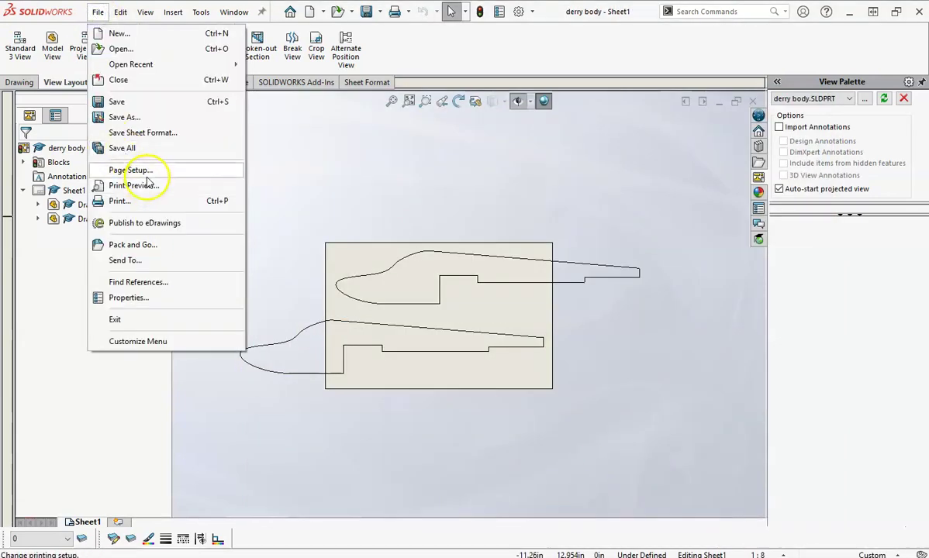
pyautogui.click(146, 201)
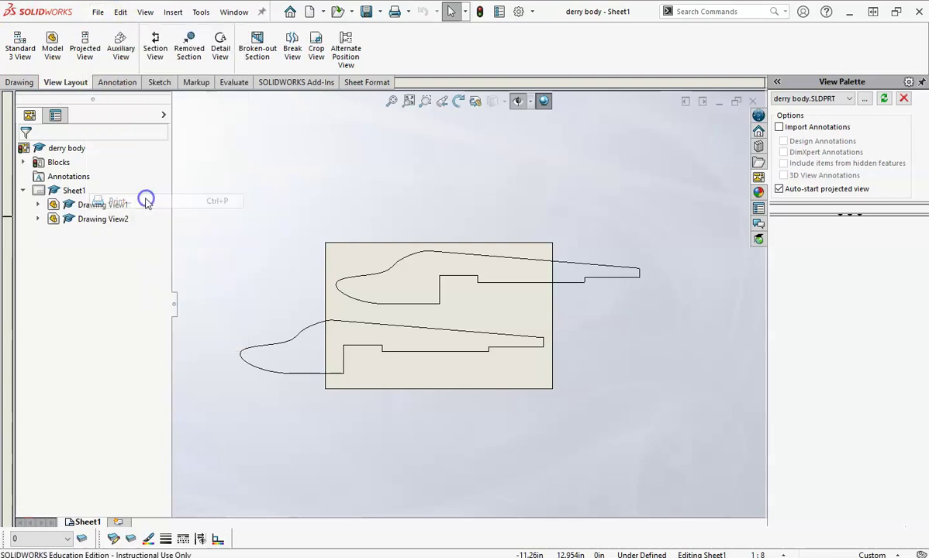
pyautogui.click(500, 168)
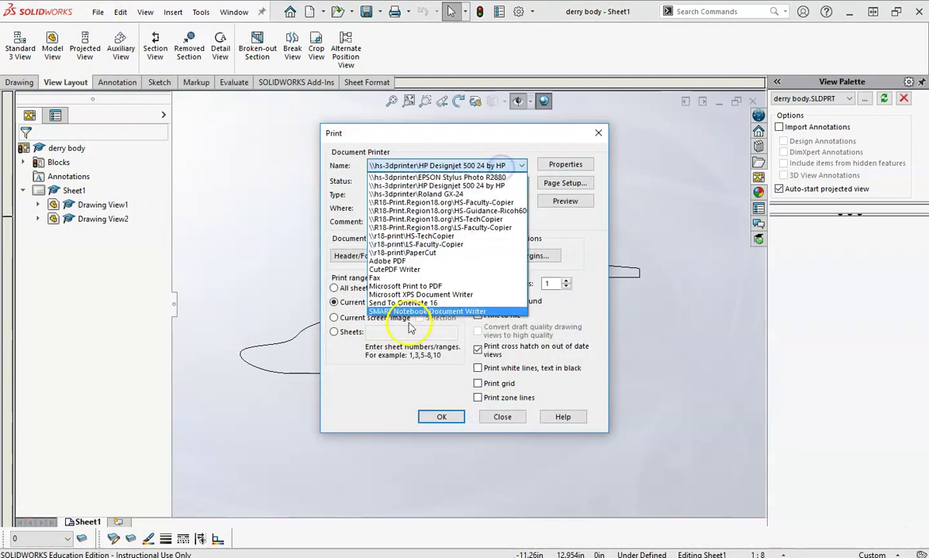
pyautogui.click(428, 235)
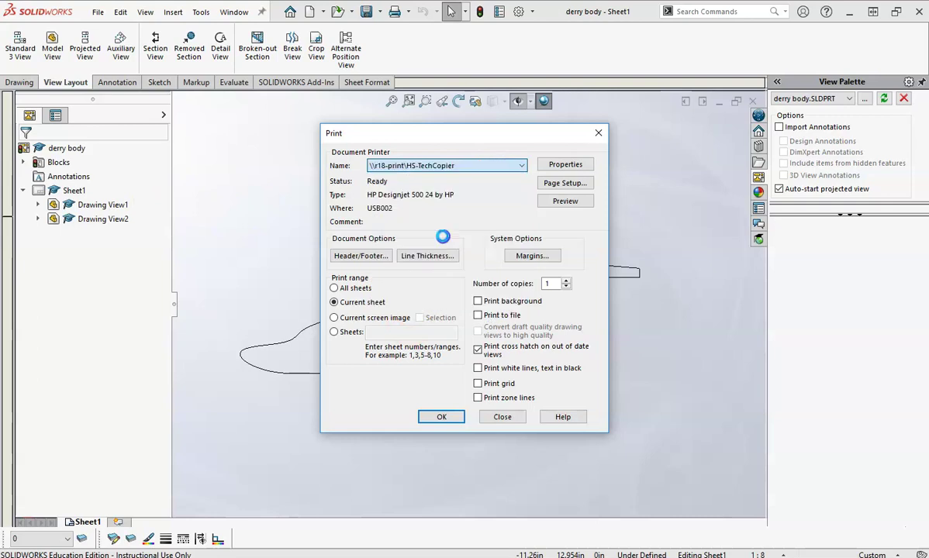
# Step: Set the print paper size to 11" x 17" in the page setup
pyautogui.click(566, 184)
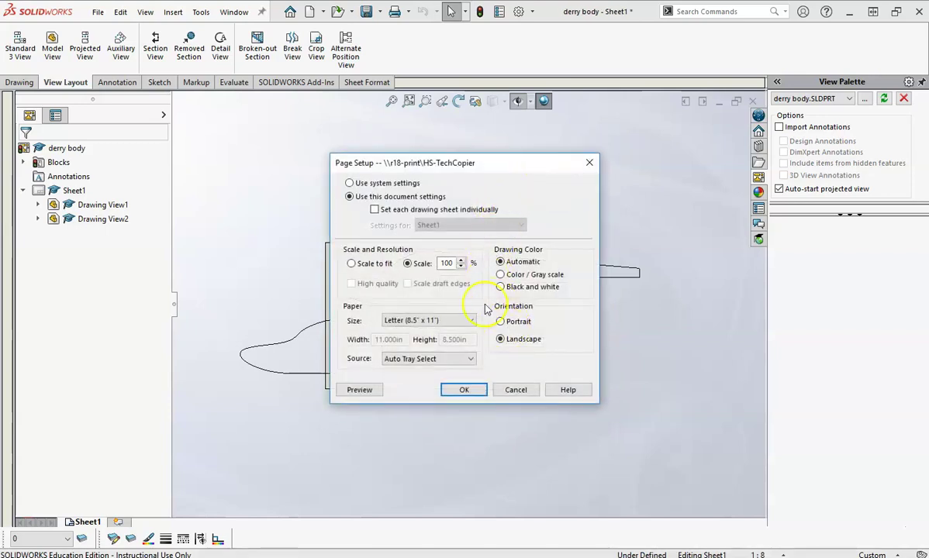
pyautogui.click(467, 321)
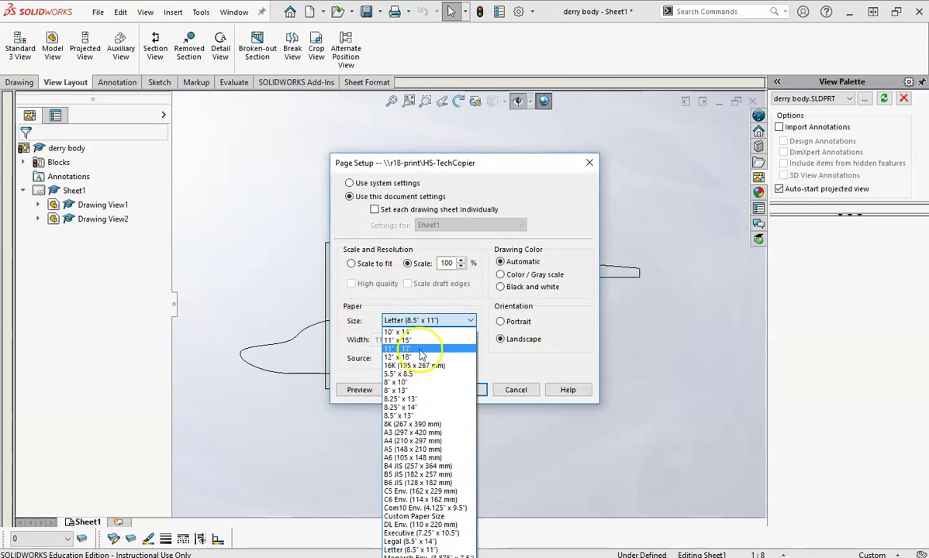
pyautogui.click(419, 350)
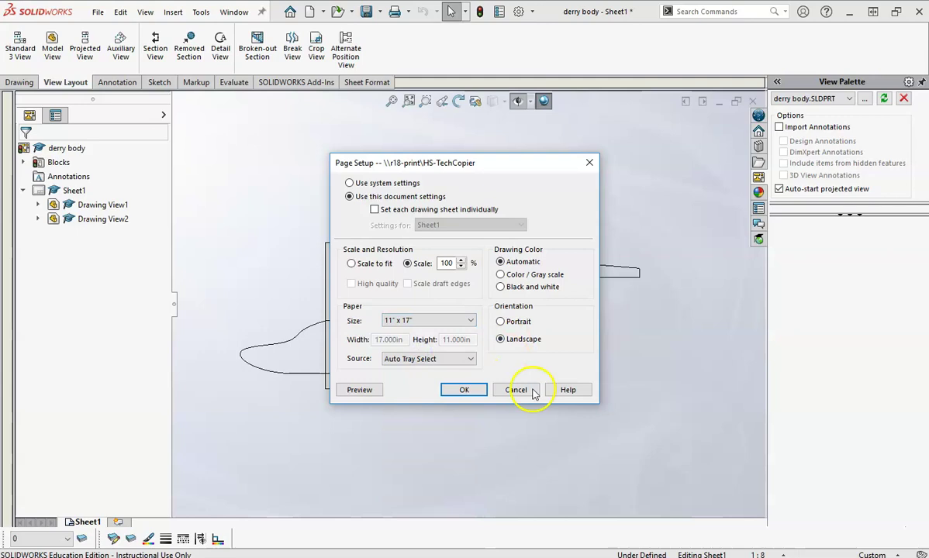
pyautogui.click(468, 391)
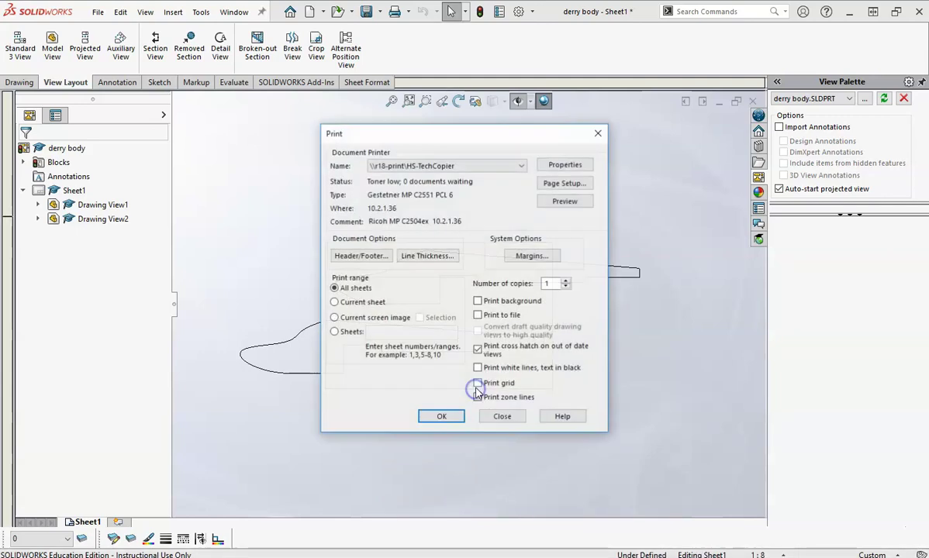
# Step: Preview the printed page and send all sheets to the printer
pyautogui.click(567, 201)
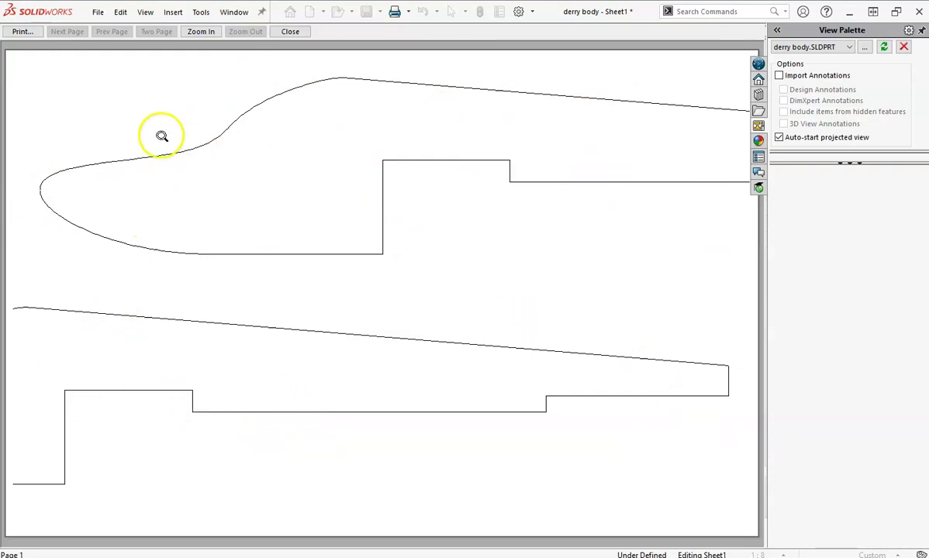
pyautogui.click(21, 32)
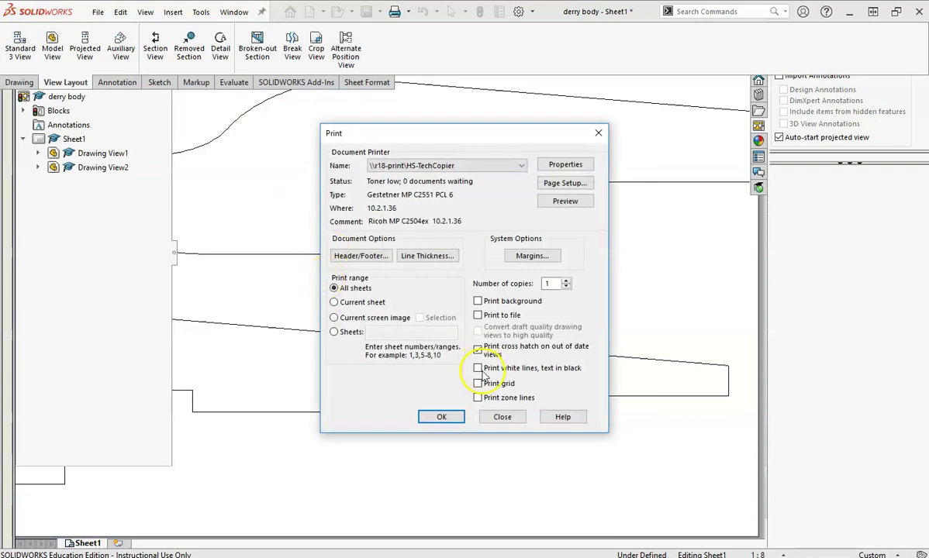
pyautogui.click(439, 419)
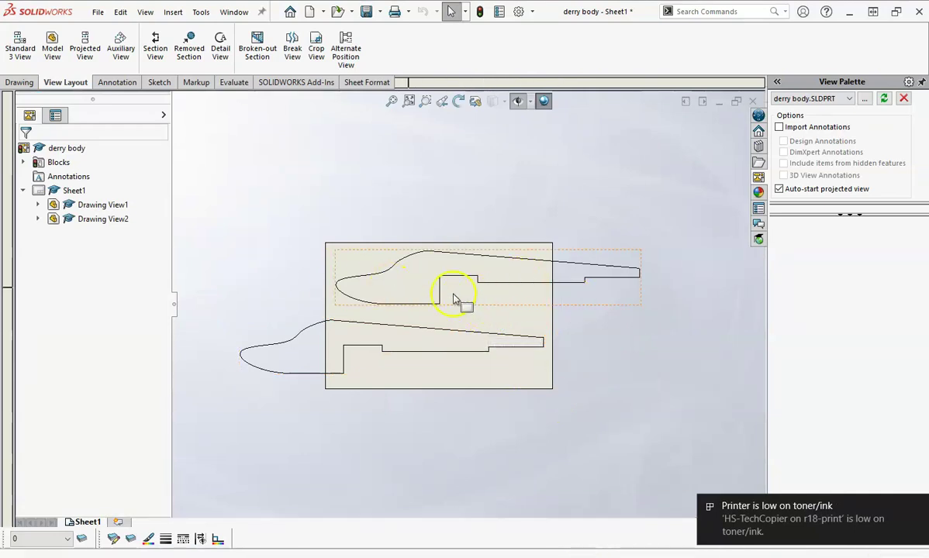
pyautogui.scroll(3, 462, 304)
pyautogui.scroll(-2, 467, 304)
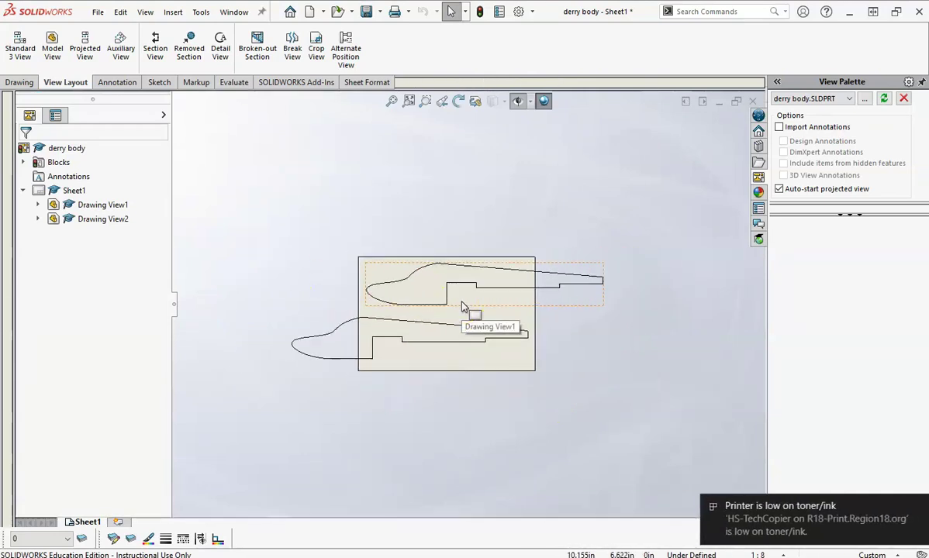